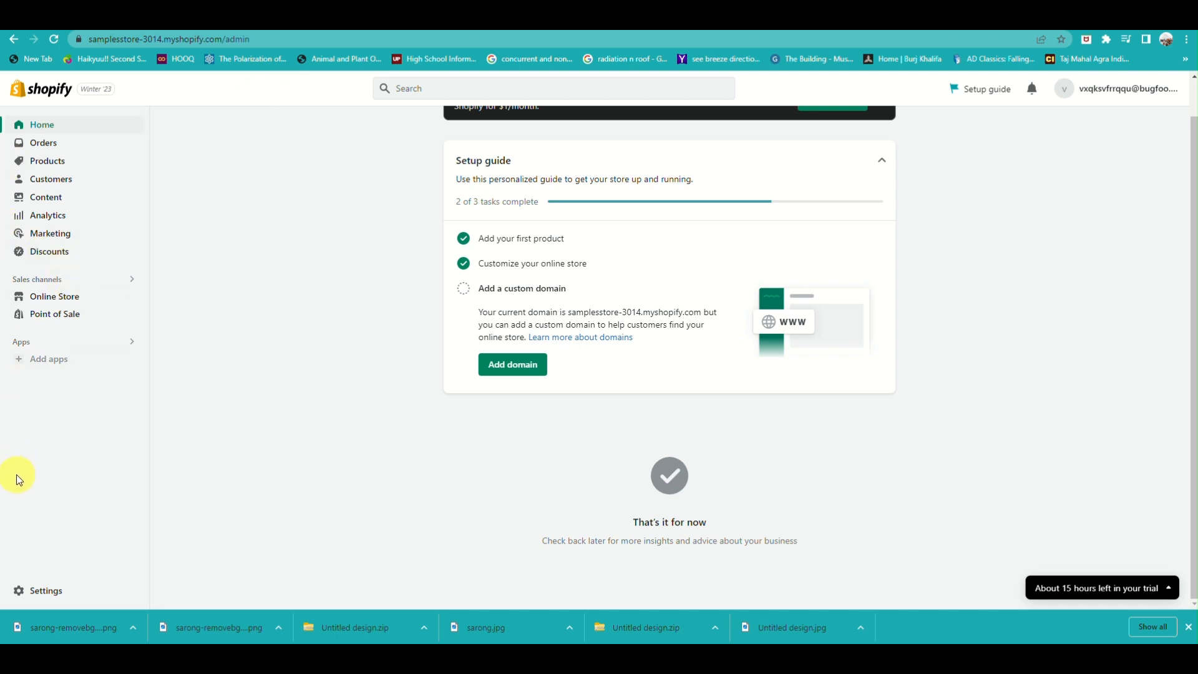
# Open the store's Shipping and delivery settings
pyautogui.scroll(3, 100, 387)
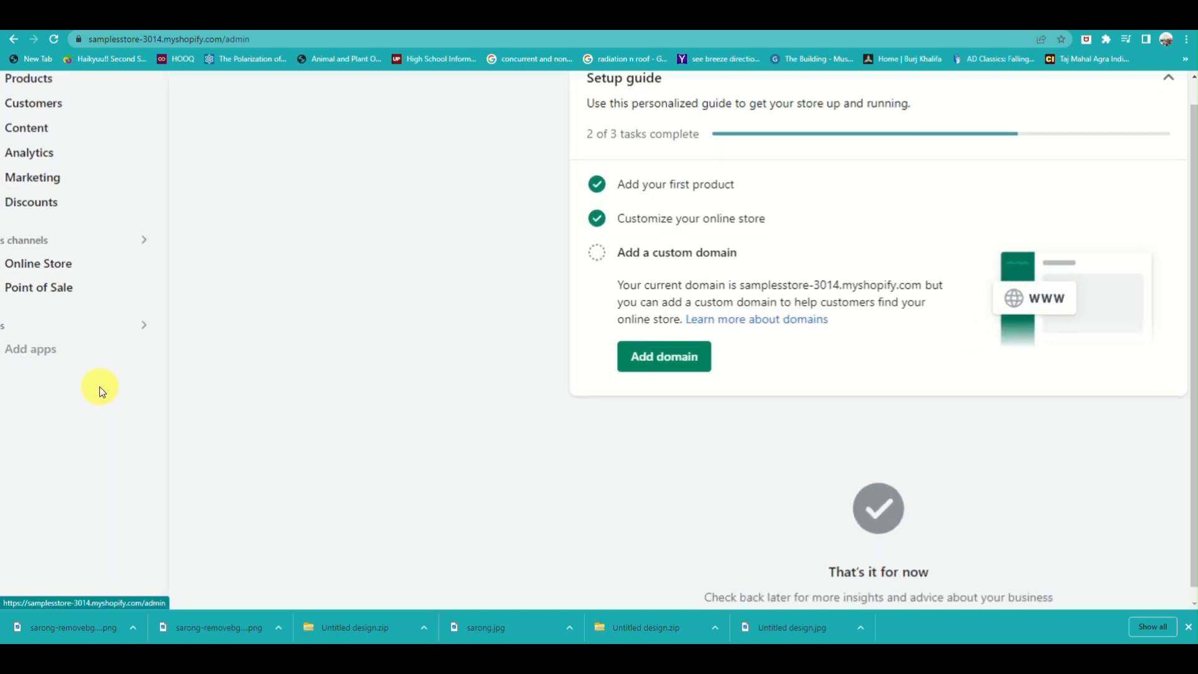
pyautogui.scroll(-1, 100, 387)
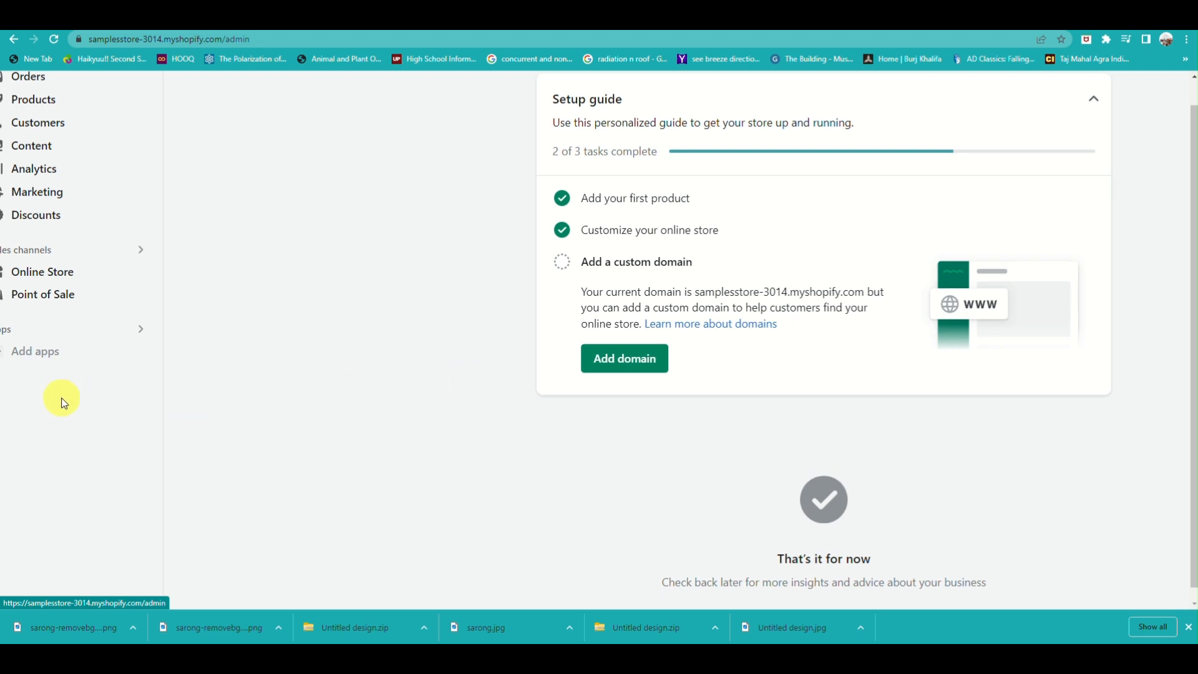
pyautogui.hscroll(-1, 61, 398)
pyautogui.scroll(-1, 61, 399)
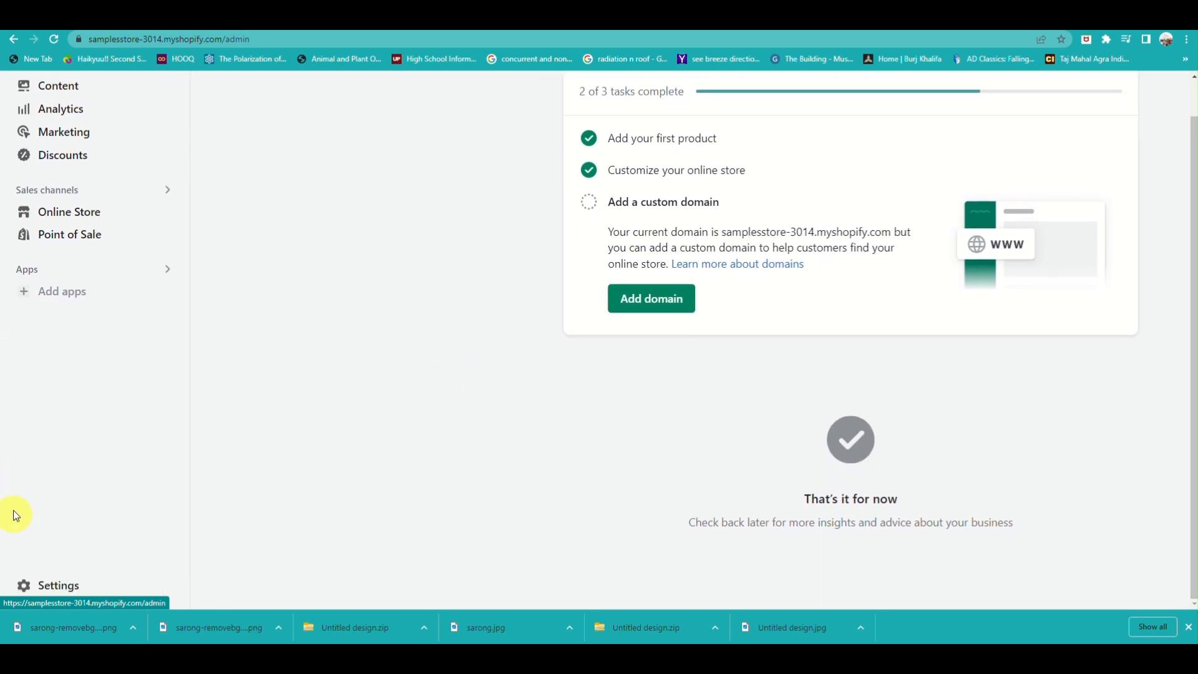
pyautogui.click(74, 580)
pyautogui.hscroll(1, 476, 512)
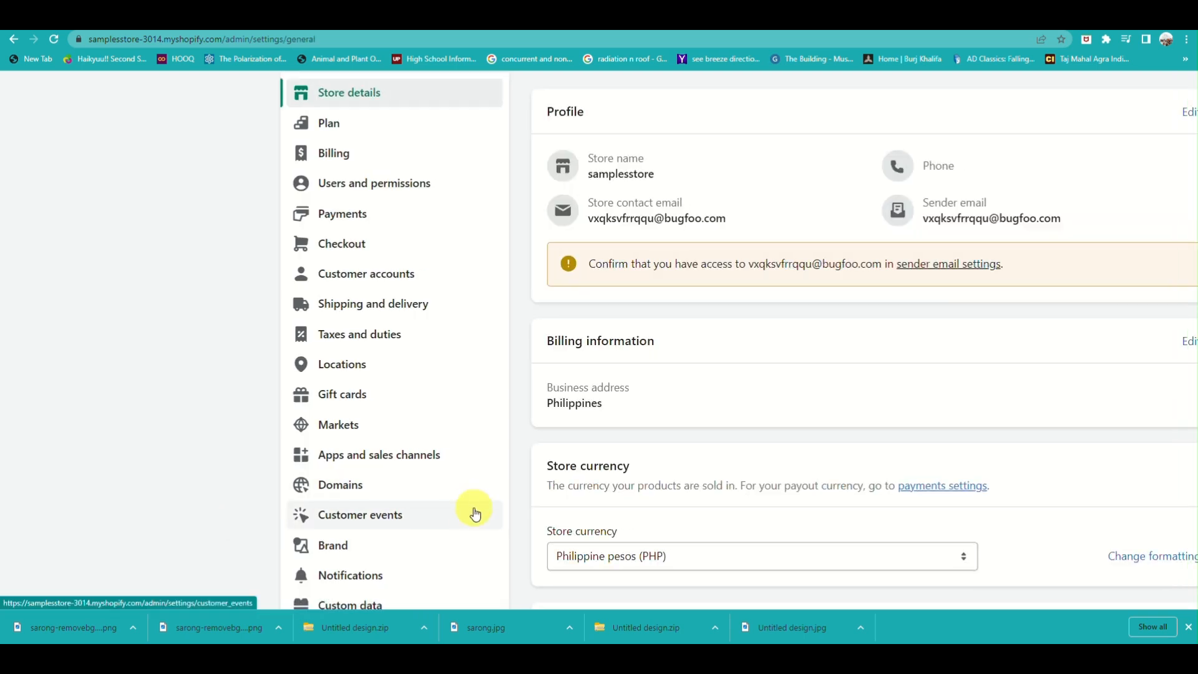
pyautogui.scroll(-3, 475, 512)
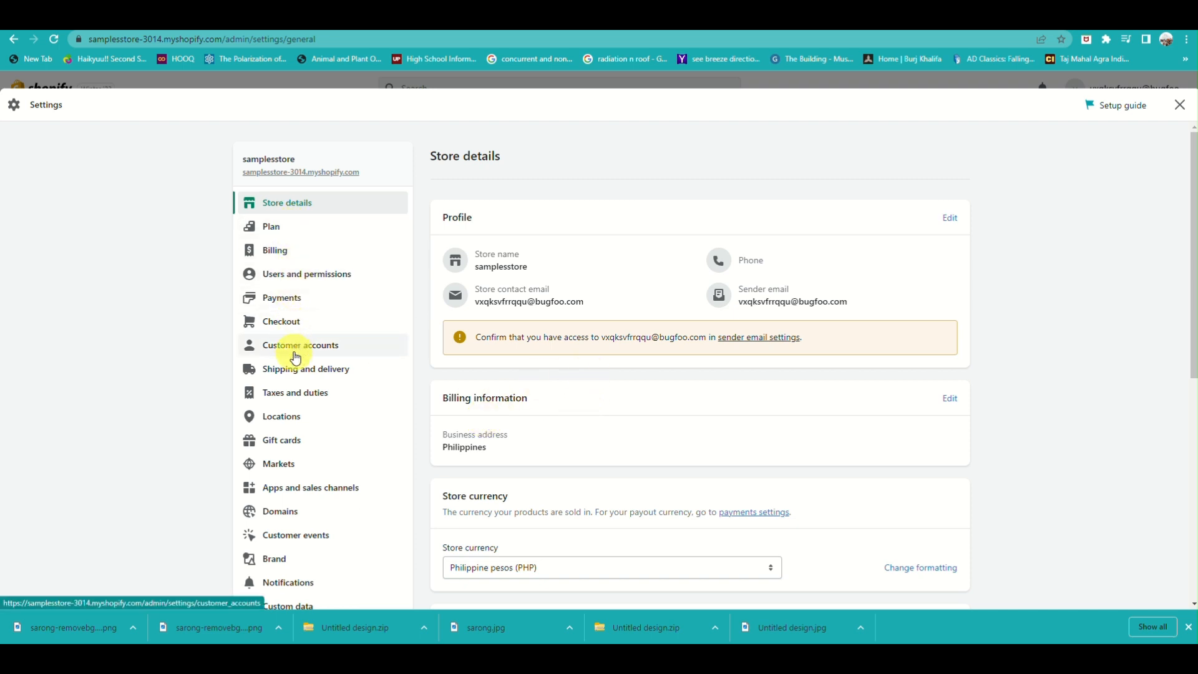
pyautogui.click(324, 367)
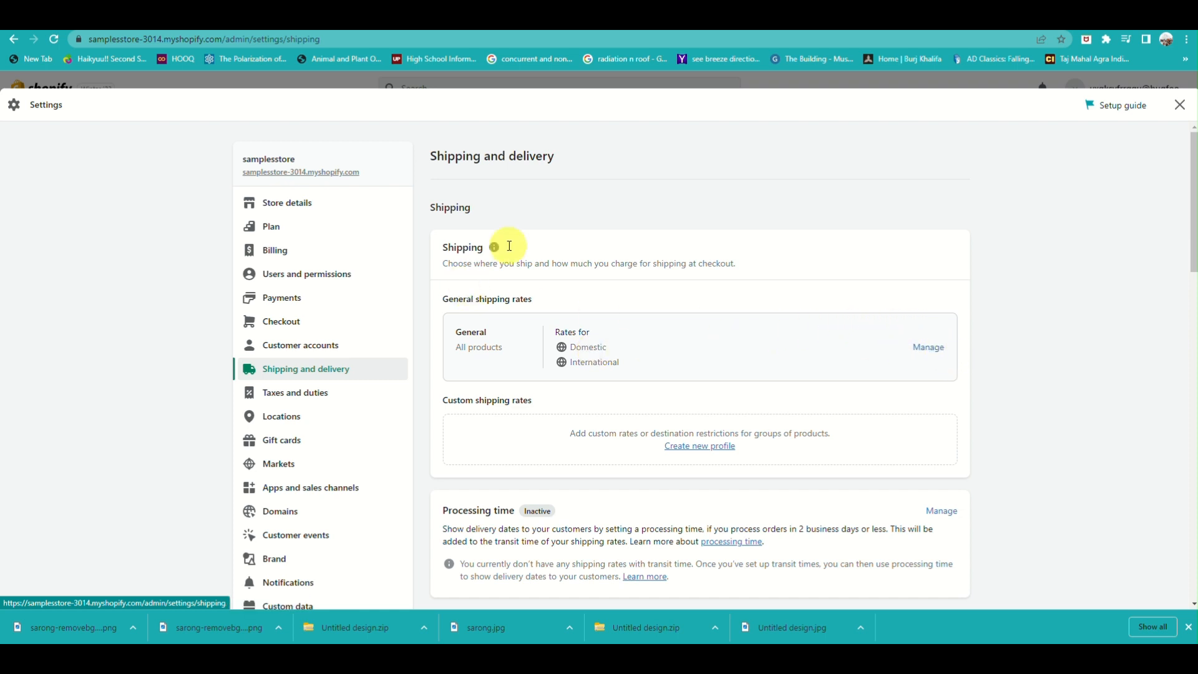
# Open the general shipping rates profile for management and delete its International shipping zone
pyautogui.click(927, 348)
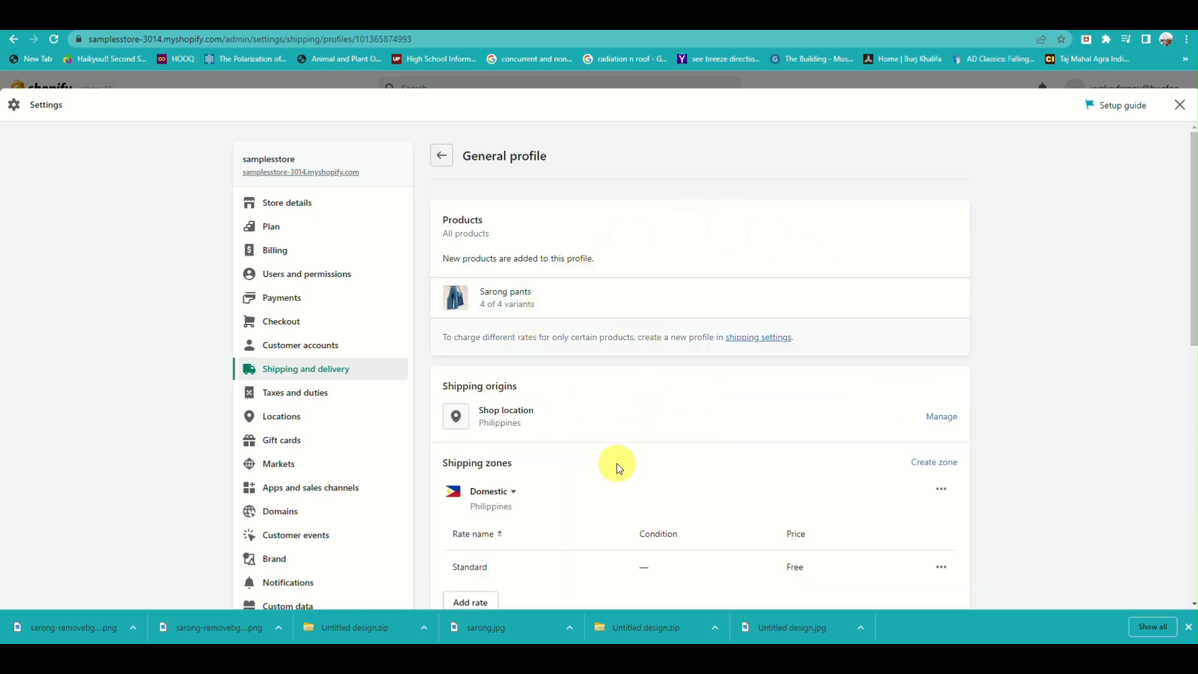
pyautogui.scroll(-3, 617, 468)
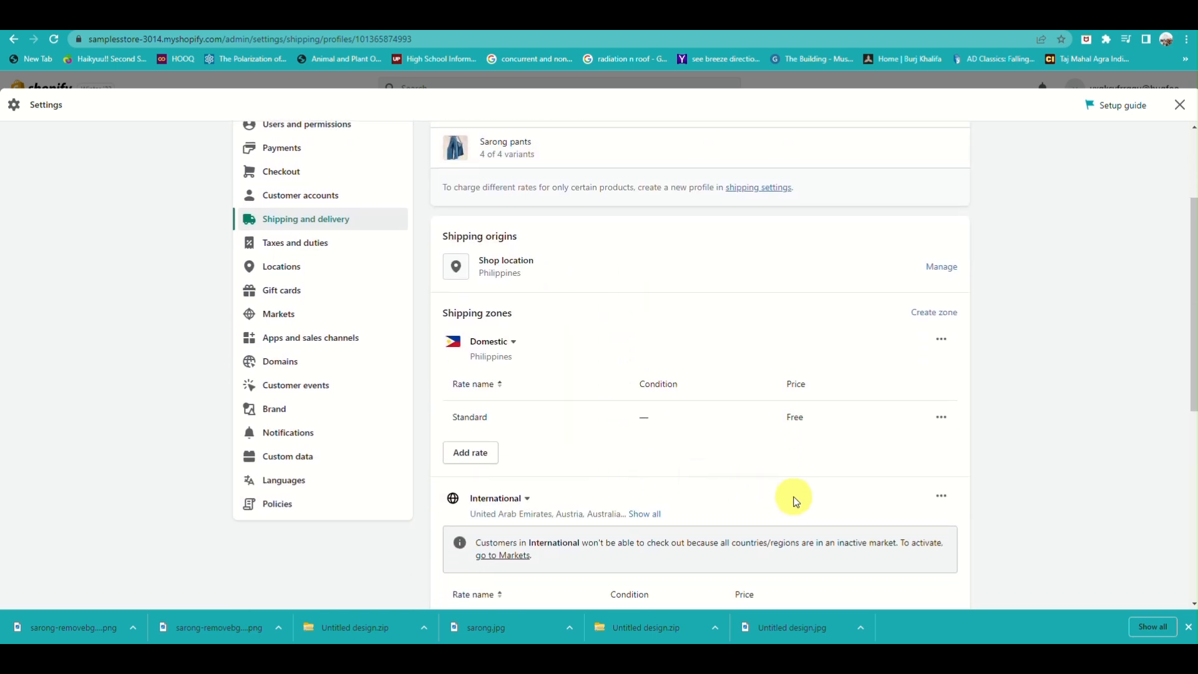
pyautogui.scroll(-1, 794, 501)
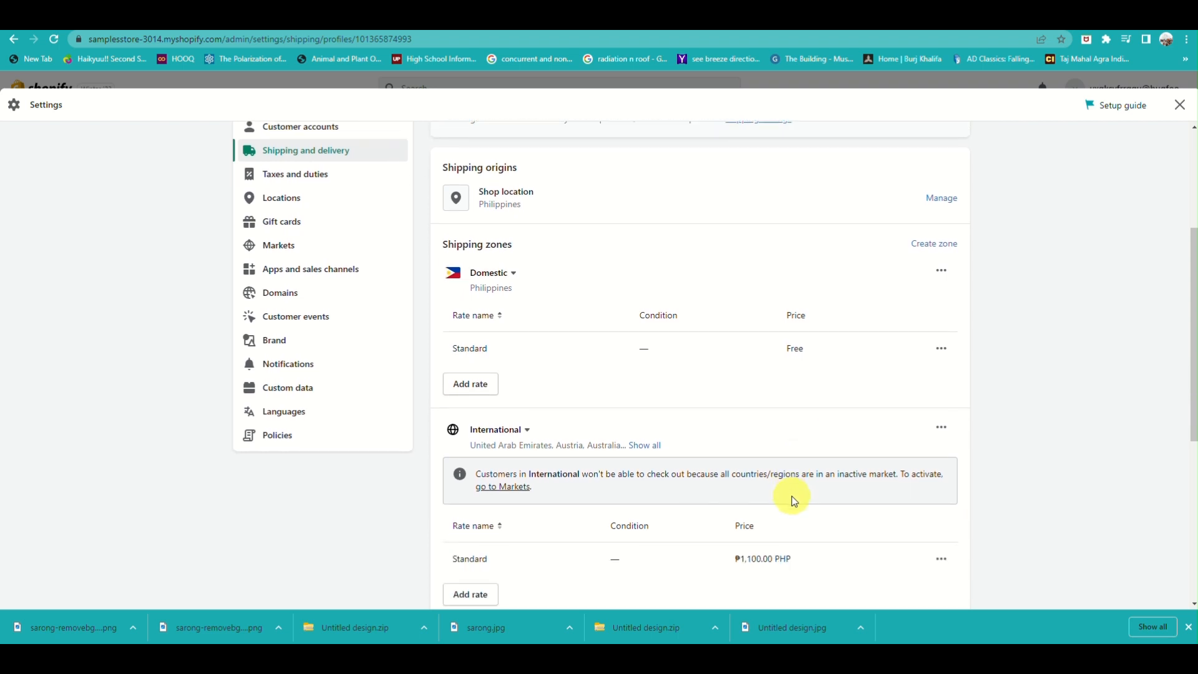
pyautogui.scroll(-1, 792, 501)
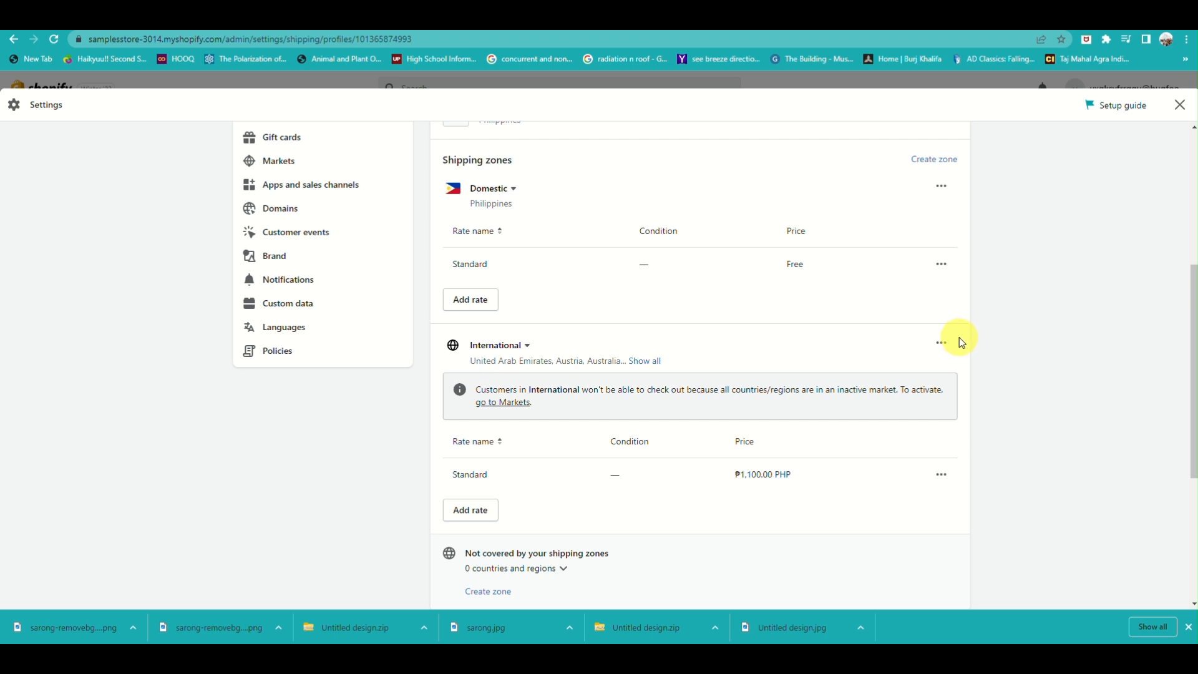
pyautogui.click(943, 345)
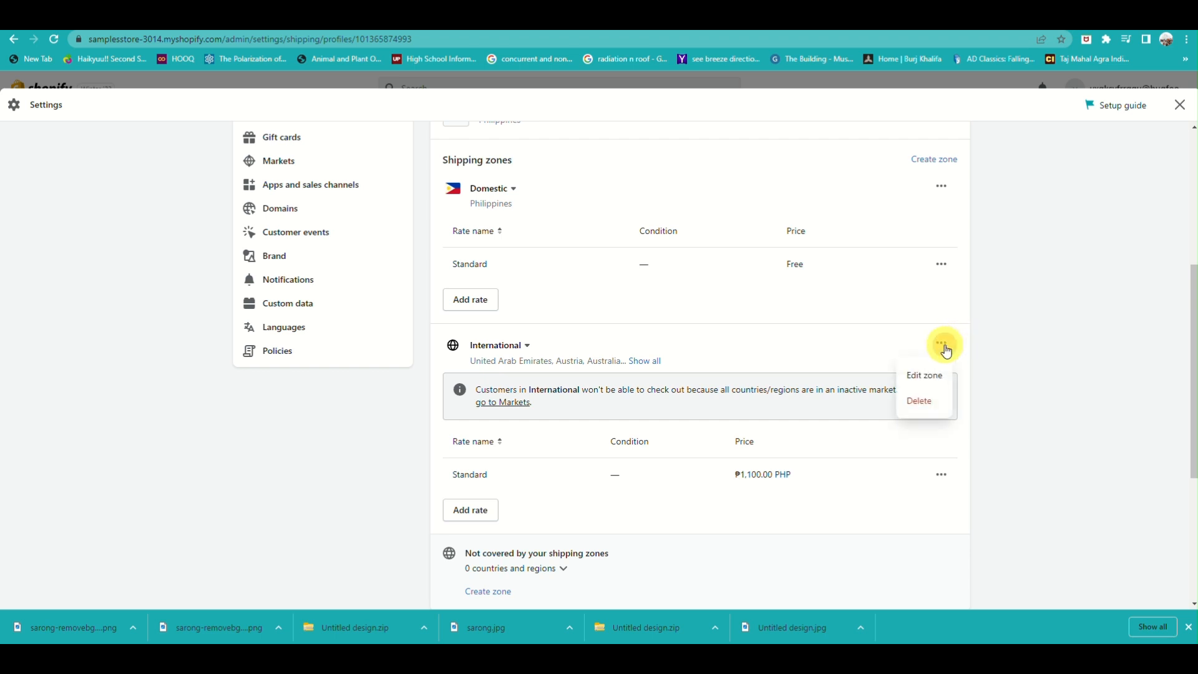
pyautogui.click(926, 394)
# Examine which markets the Domestic shipping zone belongs to
pyautogui.scroll(2, 604, 273)
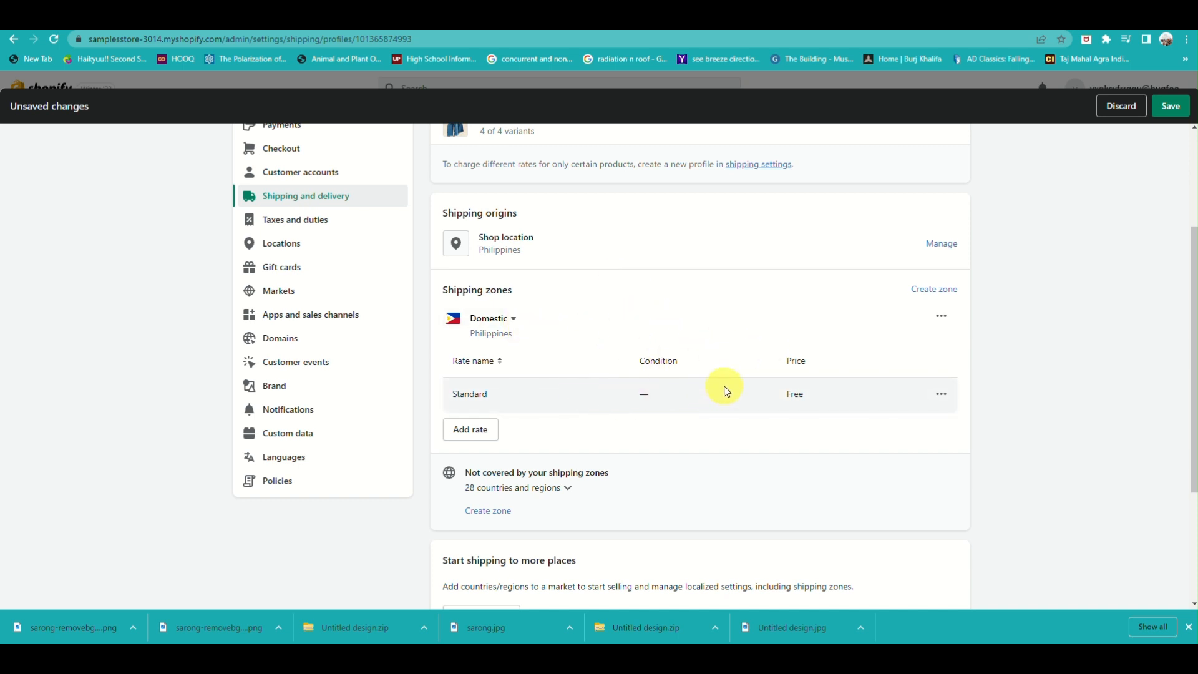
pyautogui.click(496, 319)
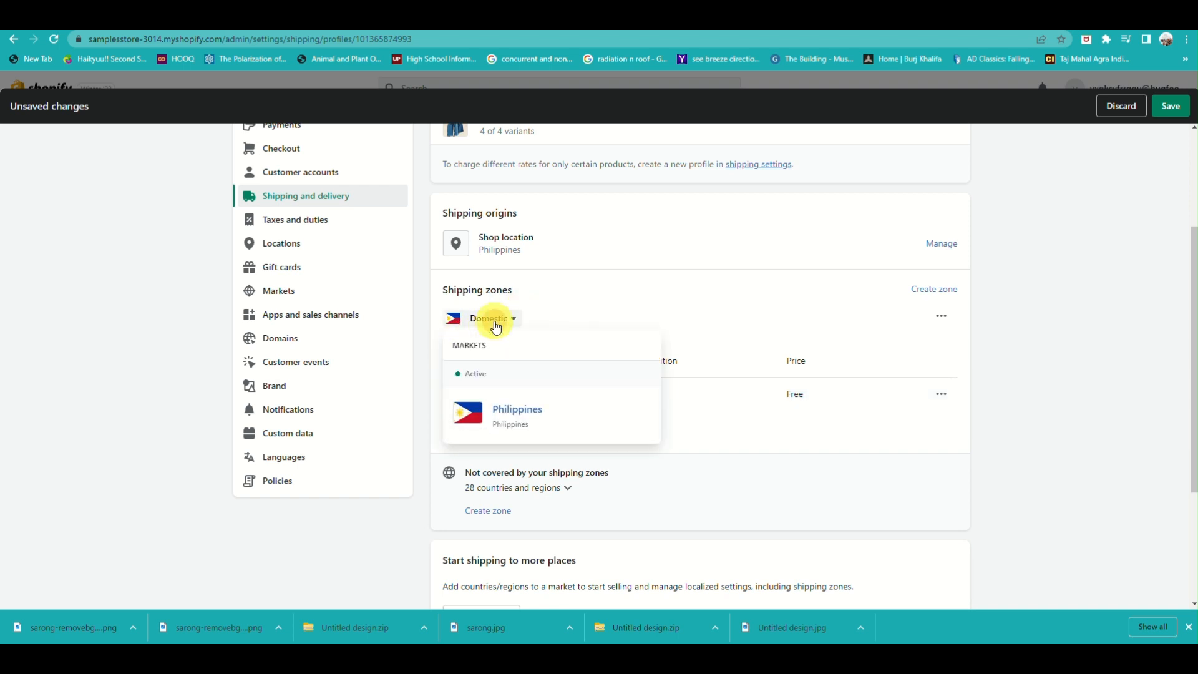
pyautogui.click(551, 317)
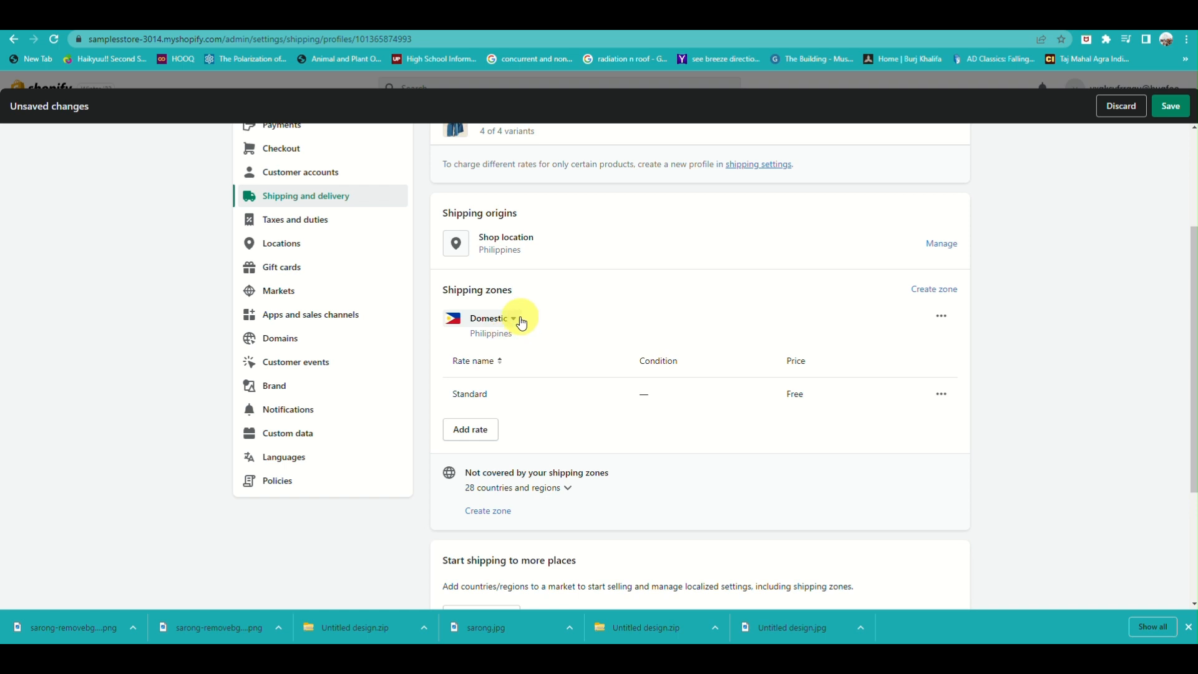
pyautogui.click(520, 320)
pyautogui.click(517, 410)
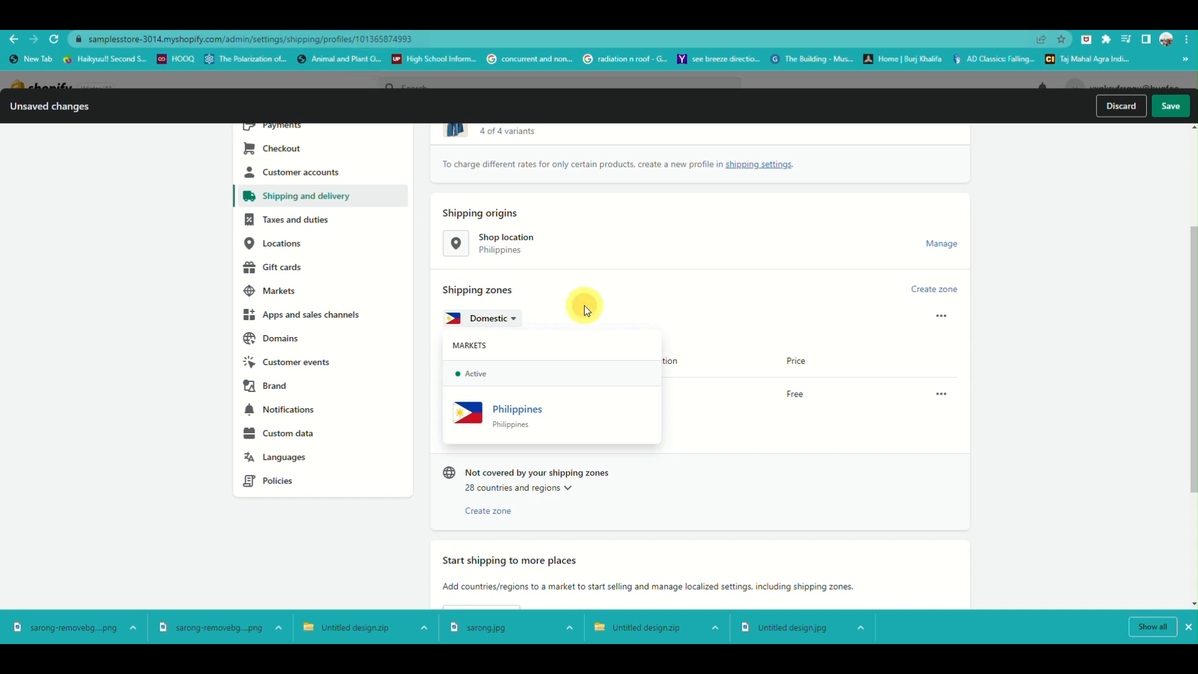
pyautogui.click(585, 308)
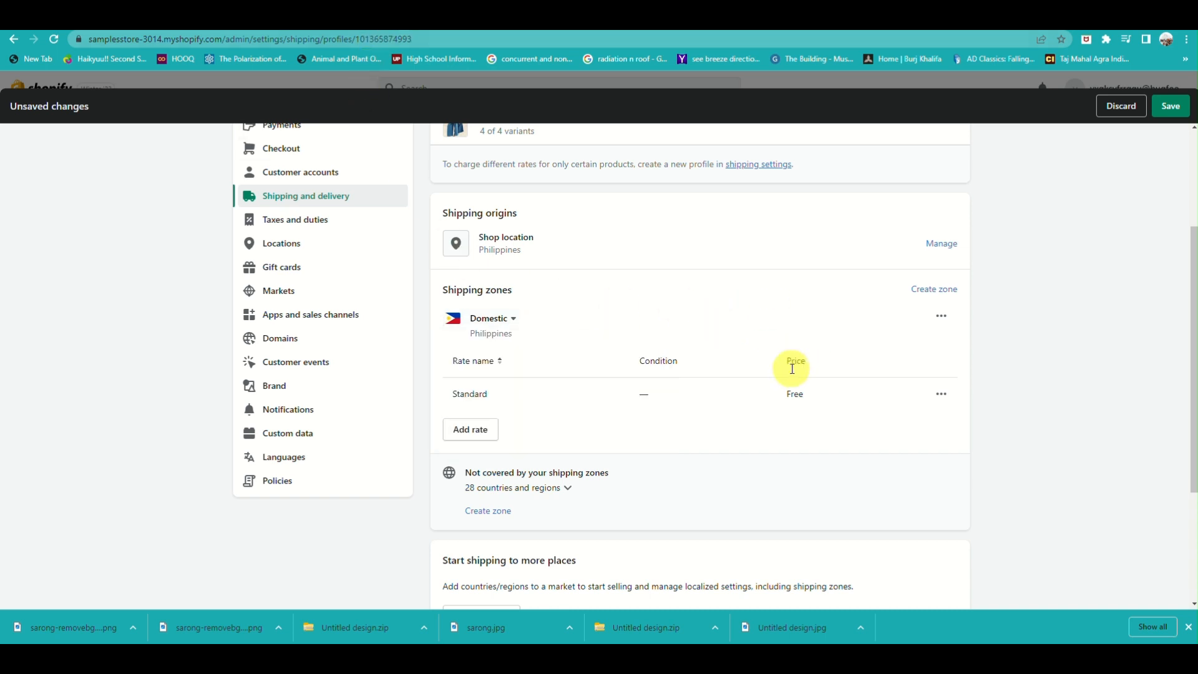
# Add a Standard shipping rate priced at ₱100 to the Domestic zone
pyautogui.scroll(-1, 703, 340)
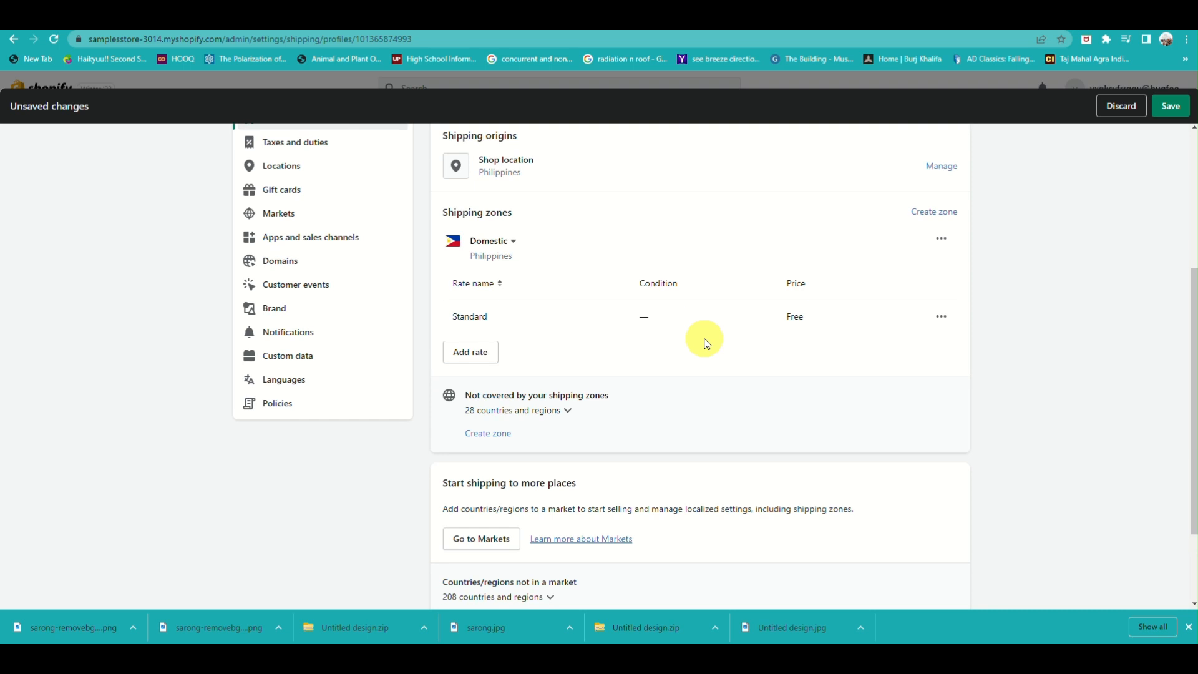
pyautogui.click(495, 350)
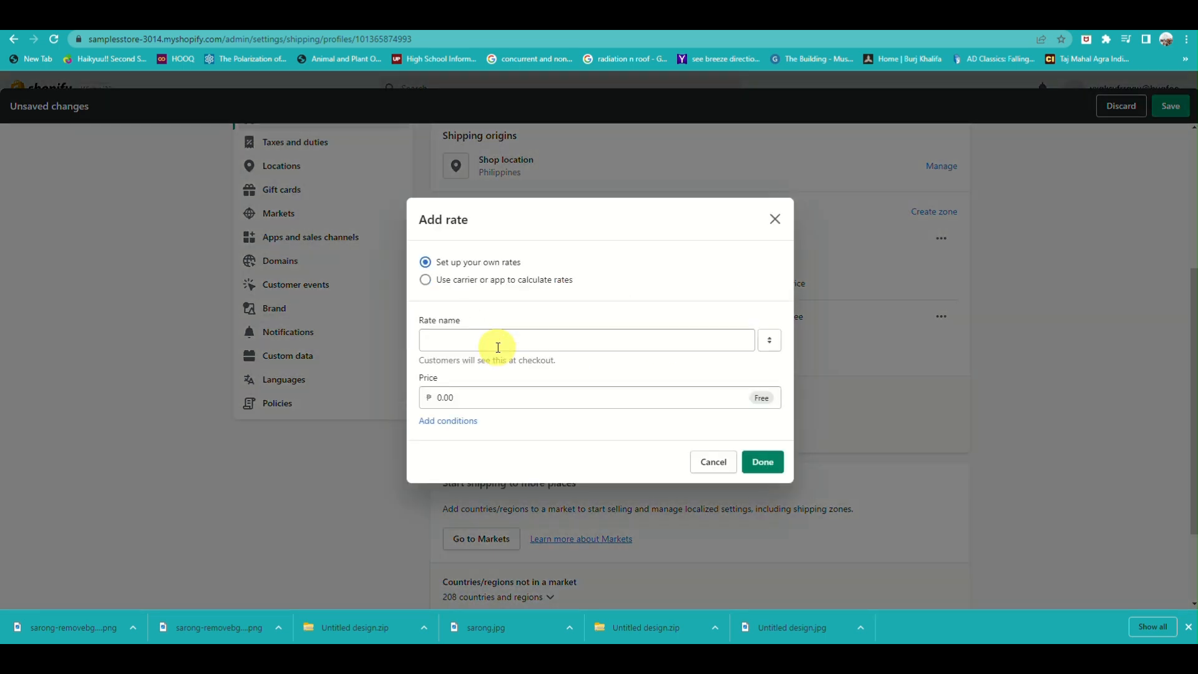
pyautogui.click(497, 346)
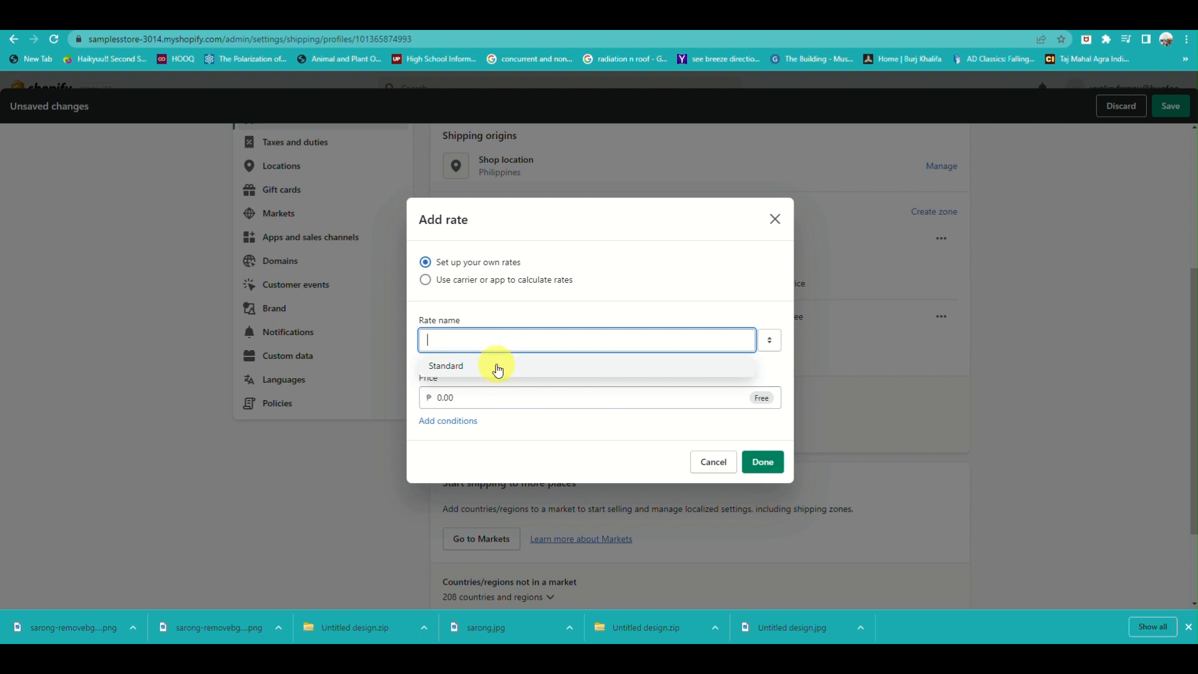
pyautogui.click(498, 368)
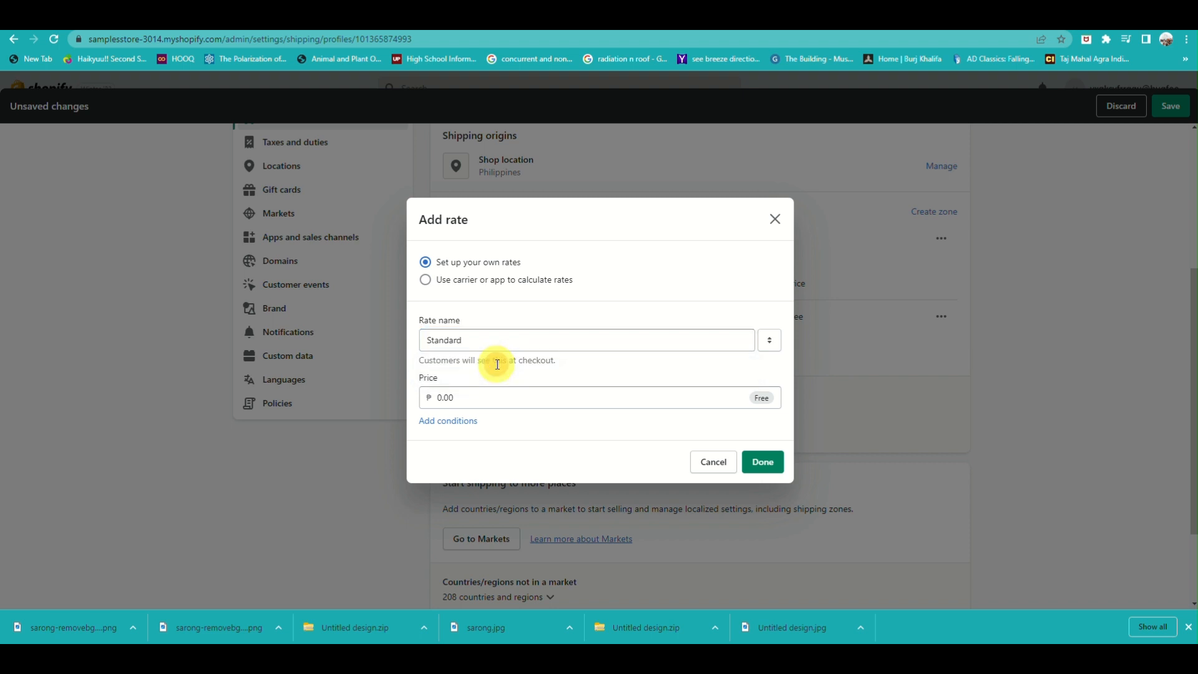
pyautogui.click(473, 402)
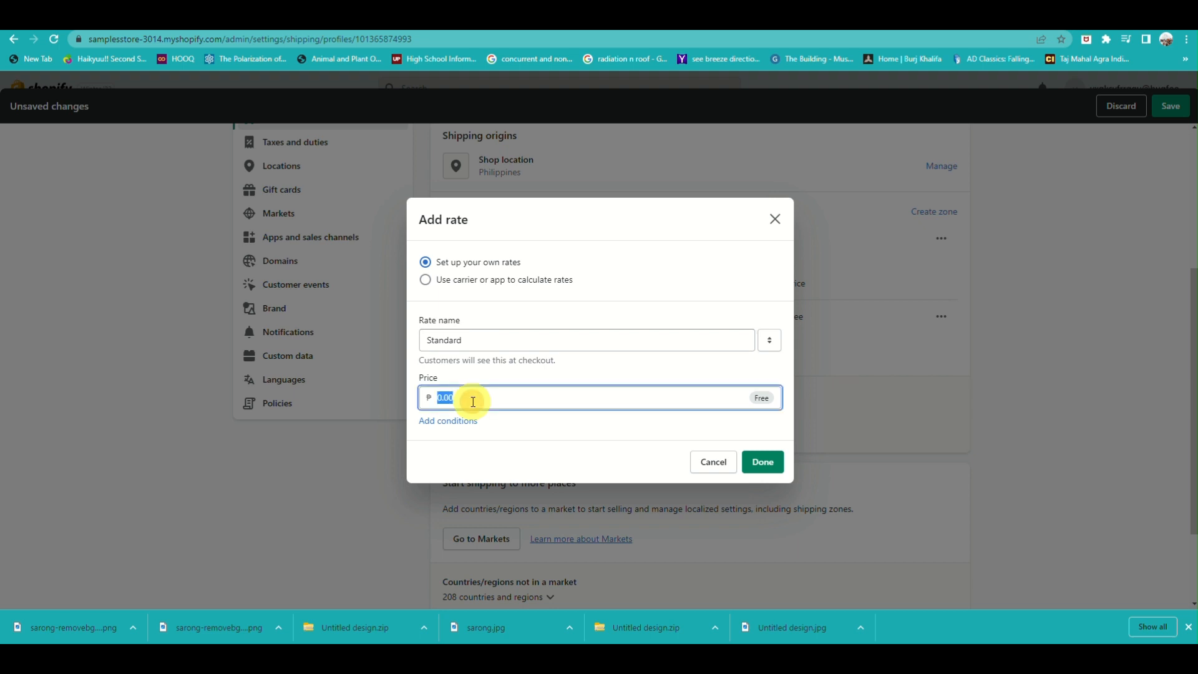
pyautogui.write('100')
pyautogui.click(763, 462)
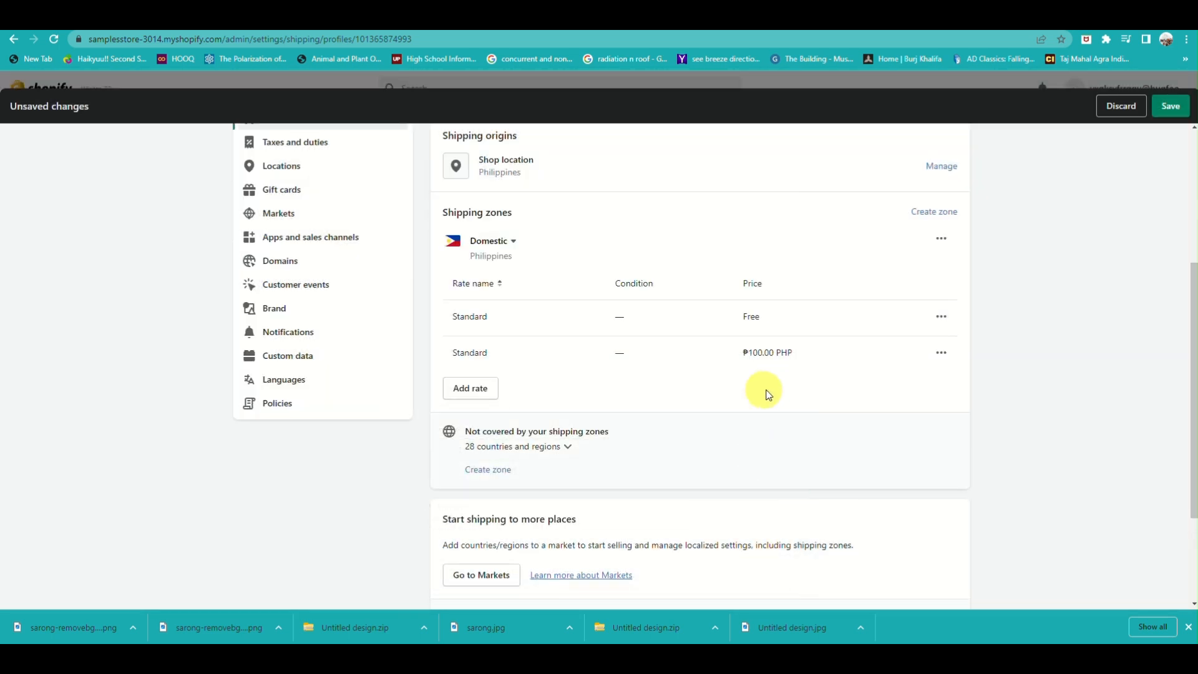
# View the Markets page for shipping to more places, and return to the general shipping profile
pyautogui.scroll(-1, 714, 485)
pyautogui.scroll(-1, 713, 484)
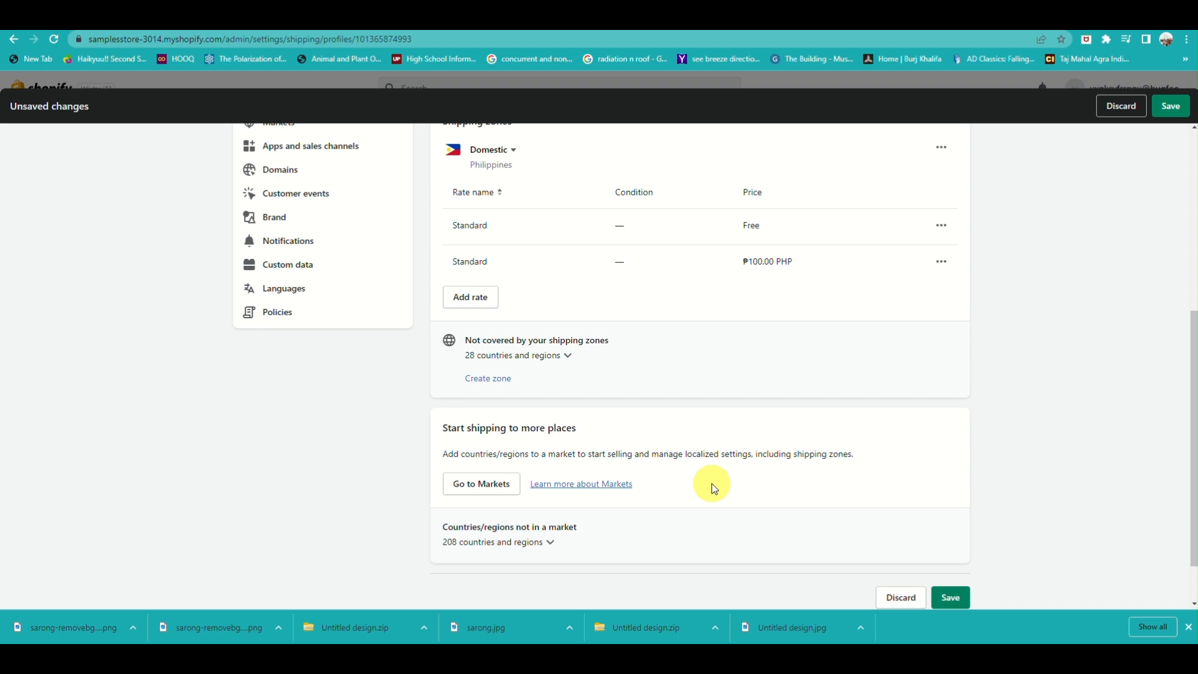
pyautogui.scroll(-1, 714, 488)
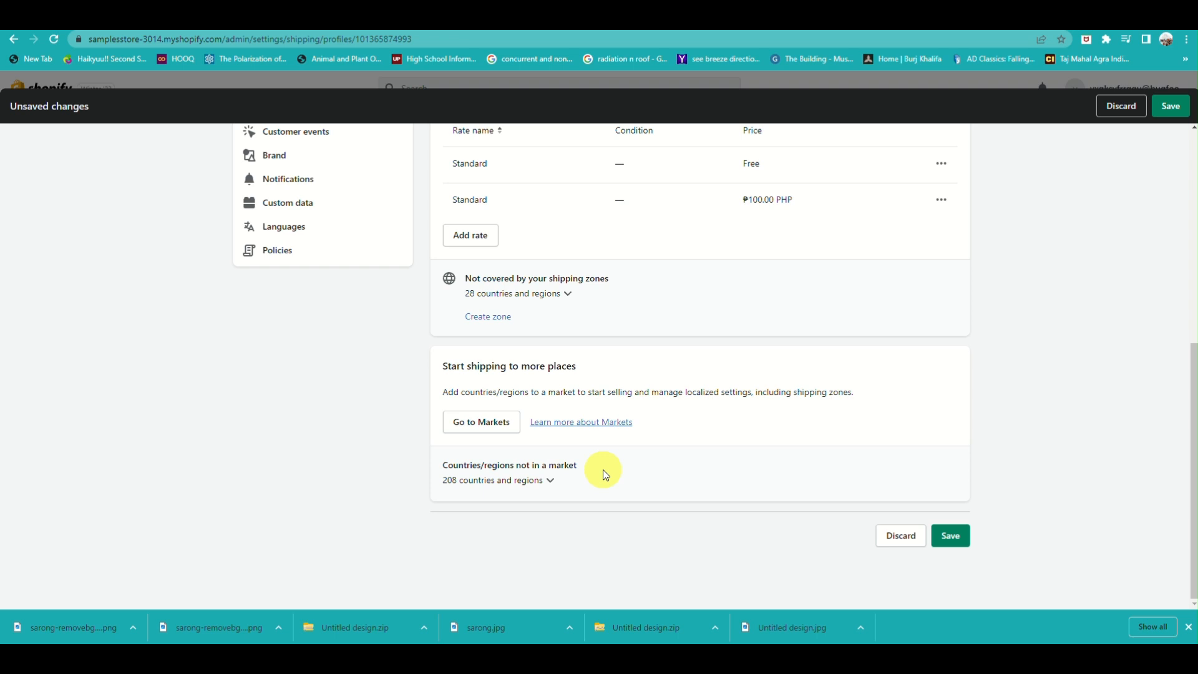
pyautogui.click(496, 422)
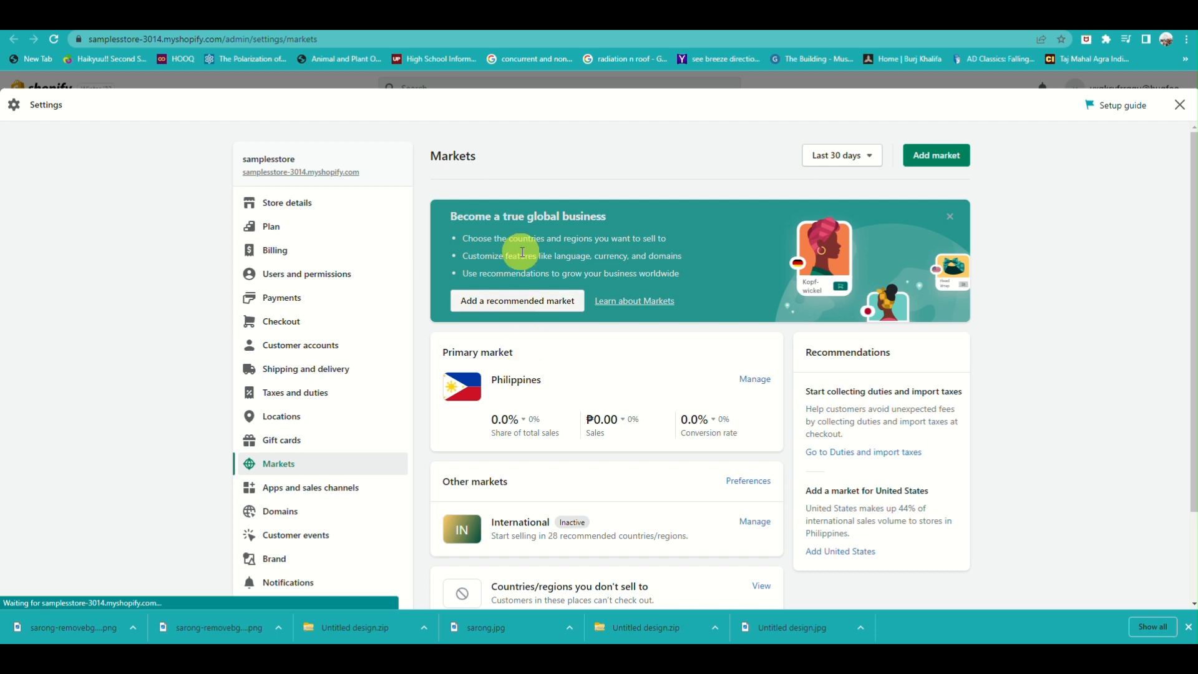
pyautogui.click(432, 29)
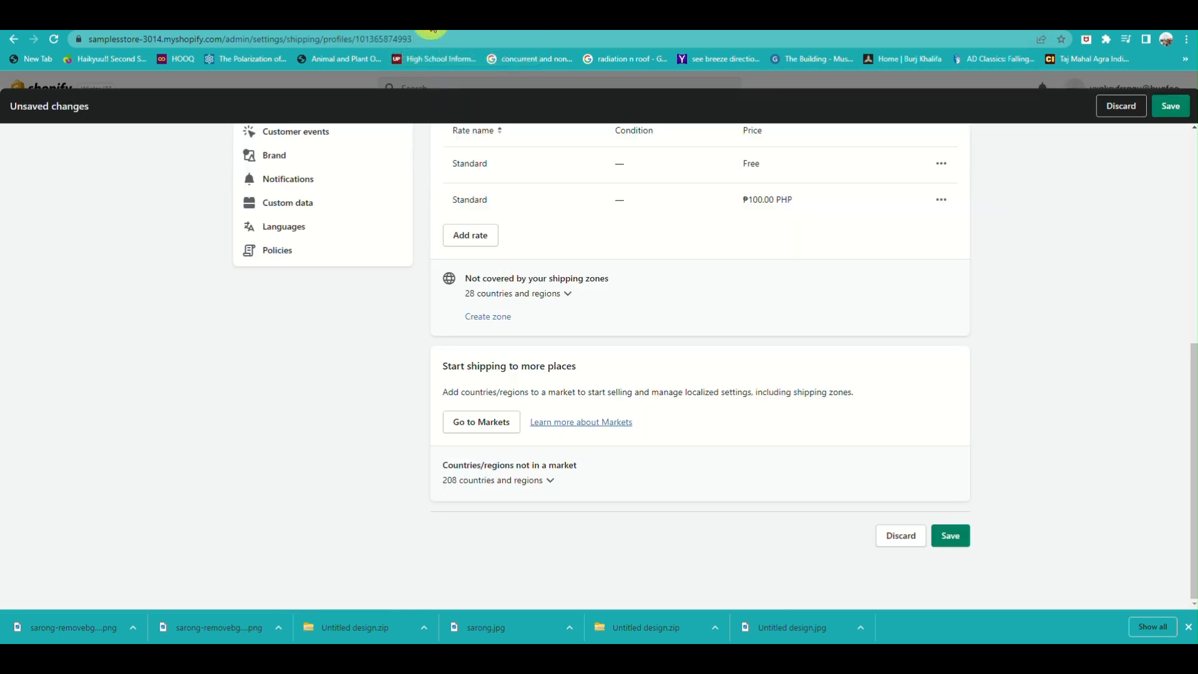
# Check the management options for the Shop location shipping origin and close them without changes
pyautogui.scroll(1, 517, 191)
pyautogui.scroll(2, 515, 189)
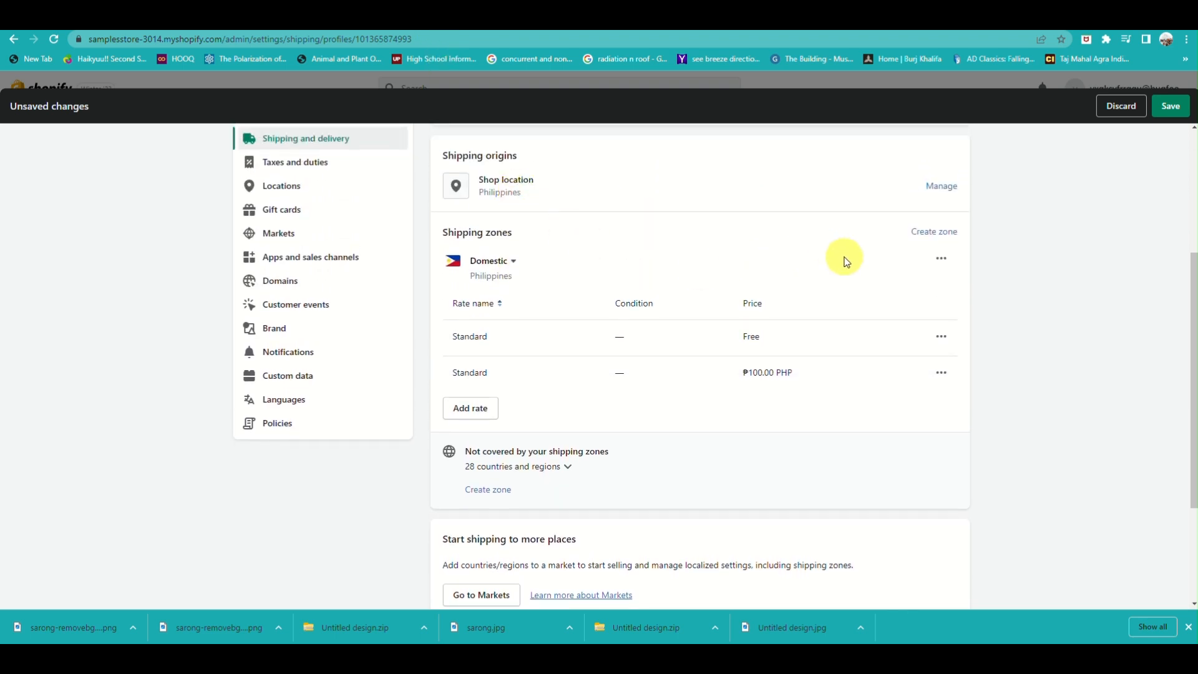
pyautogui.scroll(1, 858, 268)
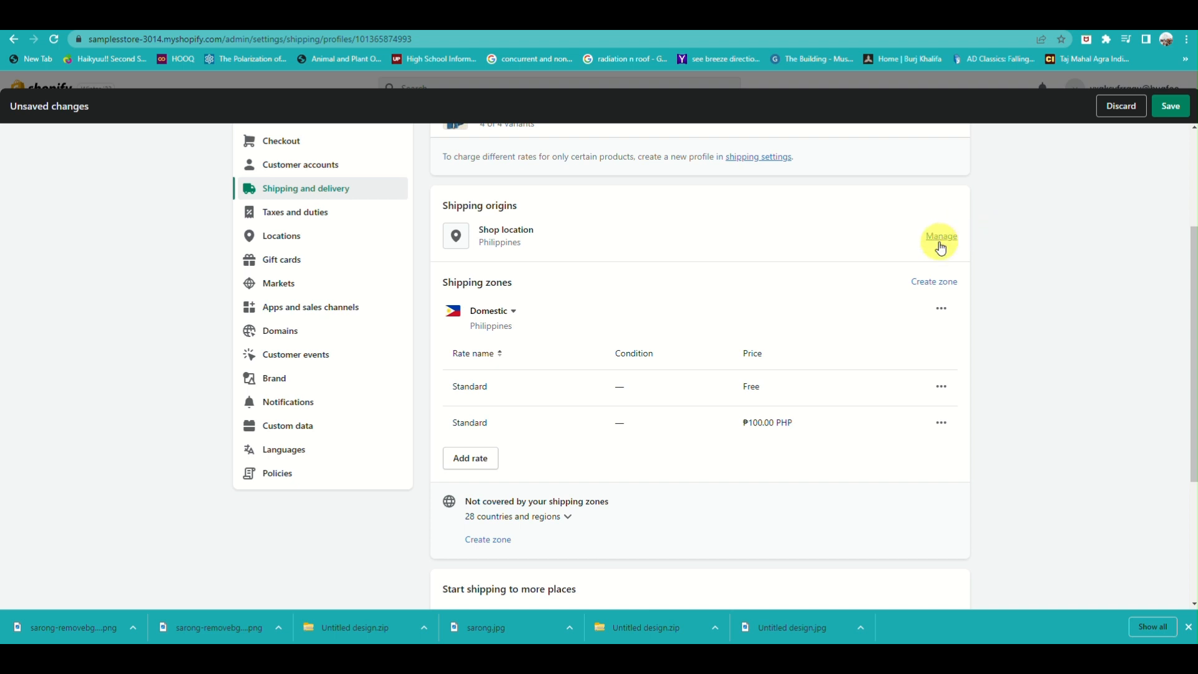
pyautogui.click(940, 243)
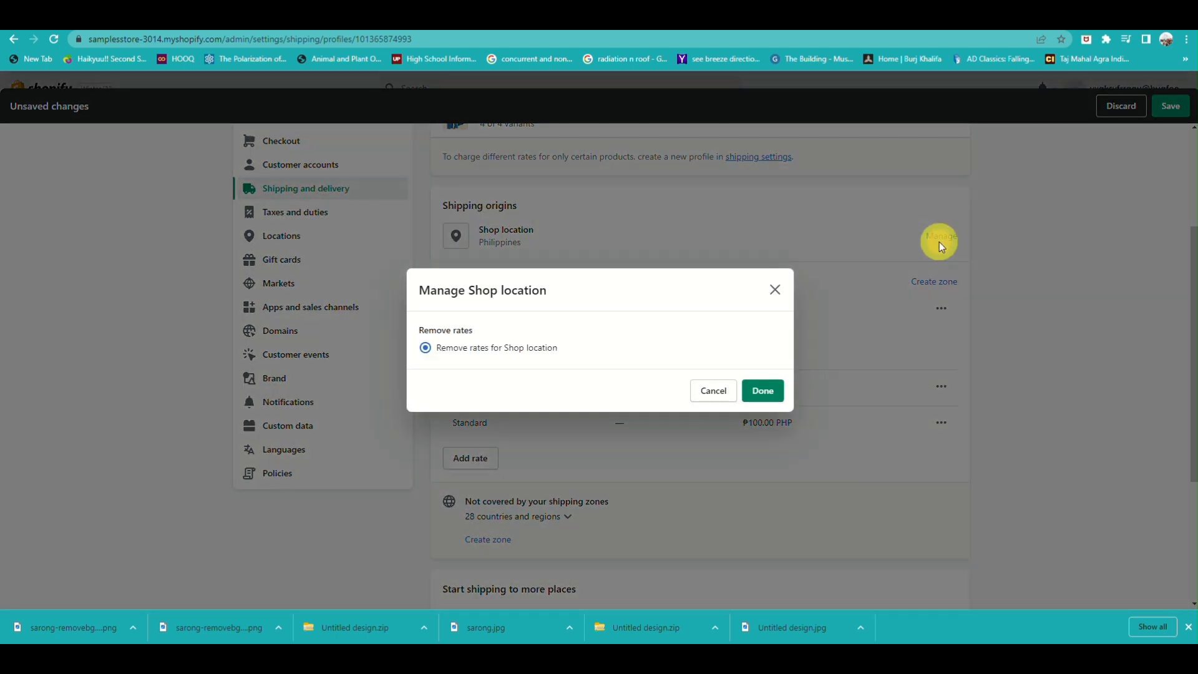
pyautogui.click(774, 287)
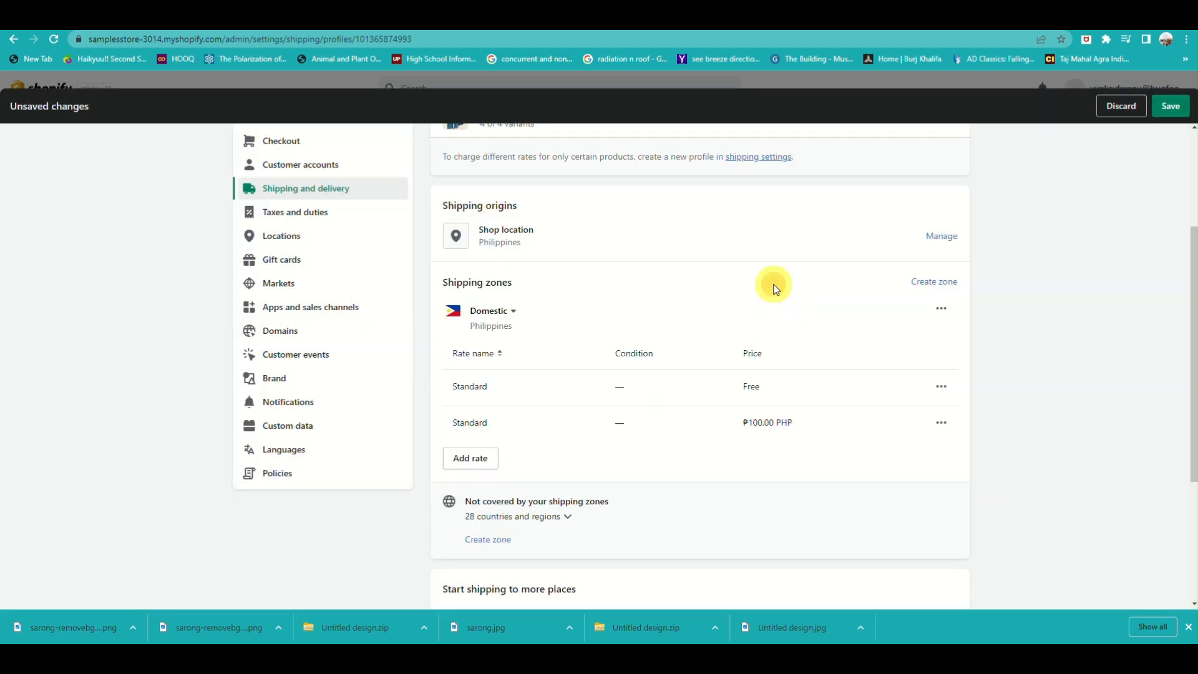
# Start a new shipping zone, name it Cebu and try to confirm it
pyautogui.click(924, 291)
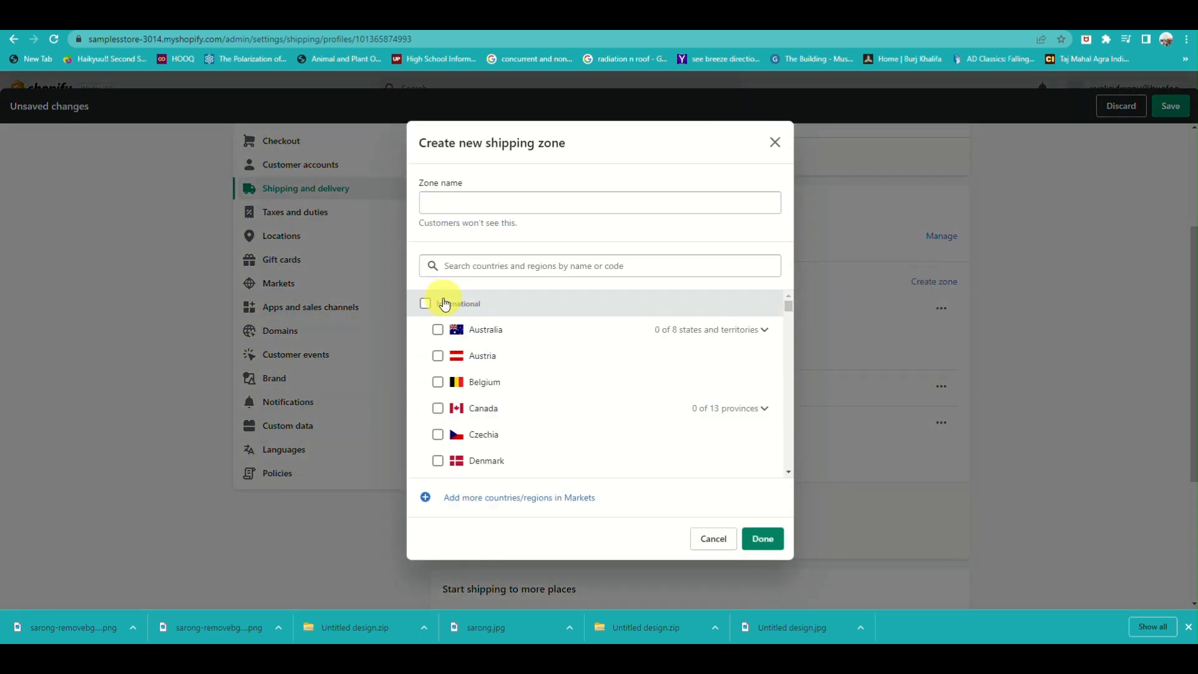
pyautogui.click(521, 191)
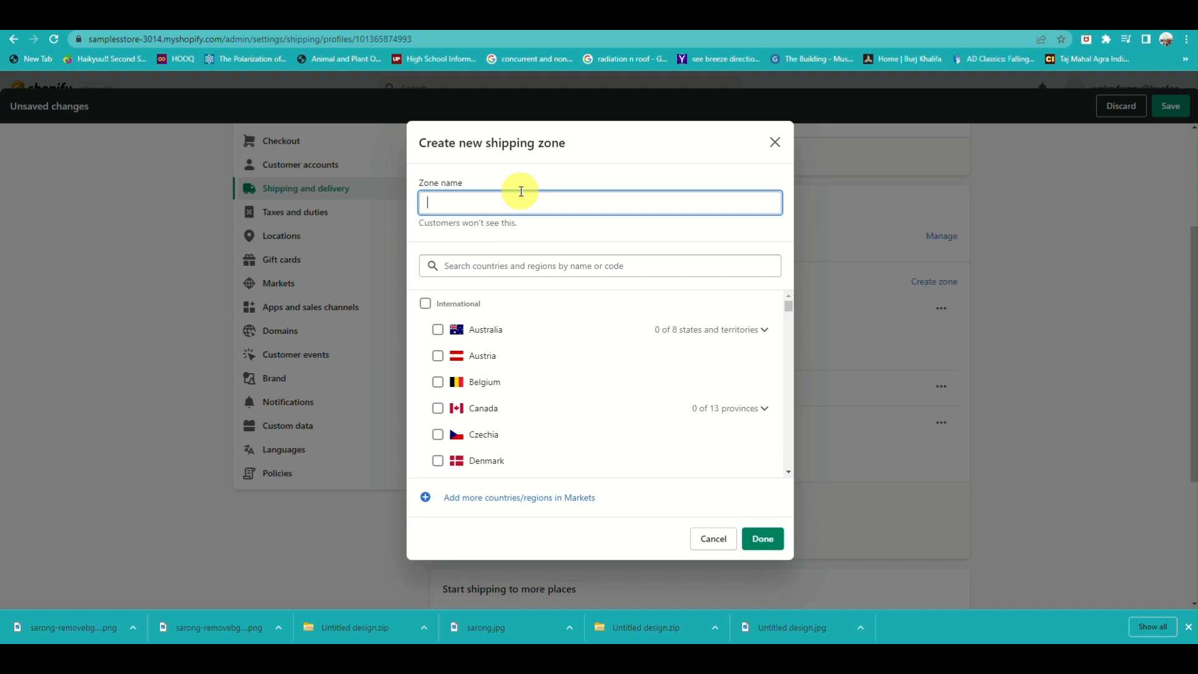
pyautogui.write('cebu')
pyautogui.press('BackSpace')
pyautogui.press('BackSpace')
pyautogui.press('BackSpace')
pyautogui.press('BackSpace')
pyautogui.write('Cebu')
pyautogui.click(769, 543)
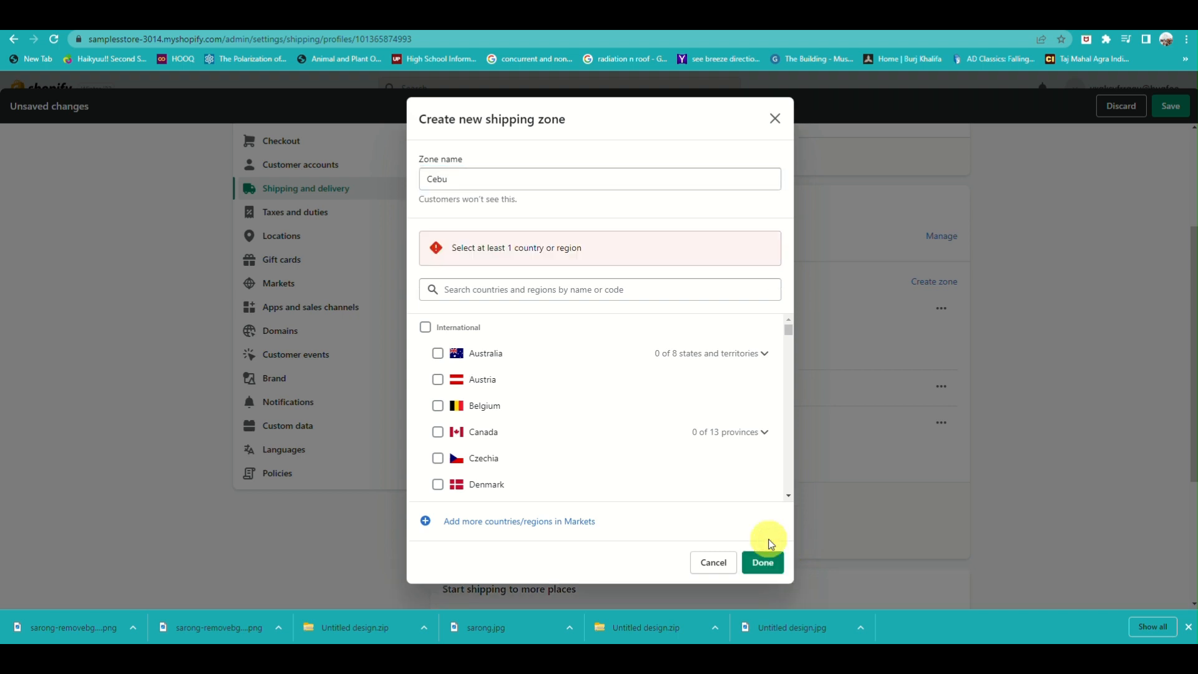
# Search the new zone's countries and regions for "phili" and try to select the Philippines
pyautogui.click(615, 293)
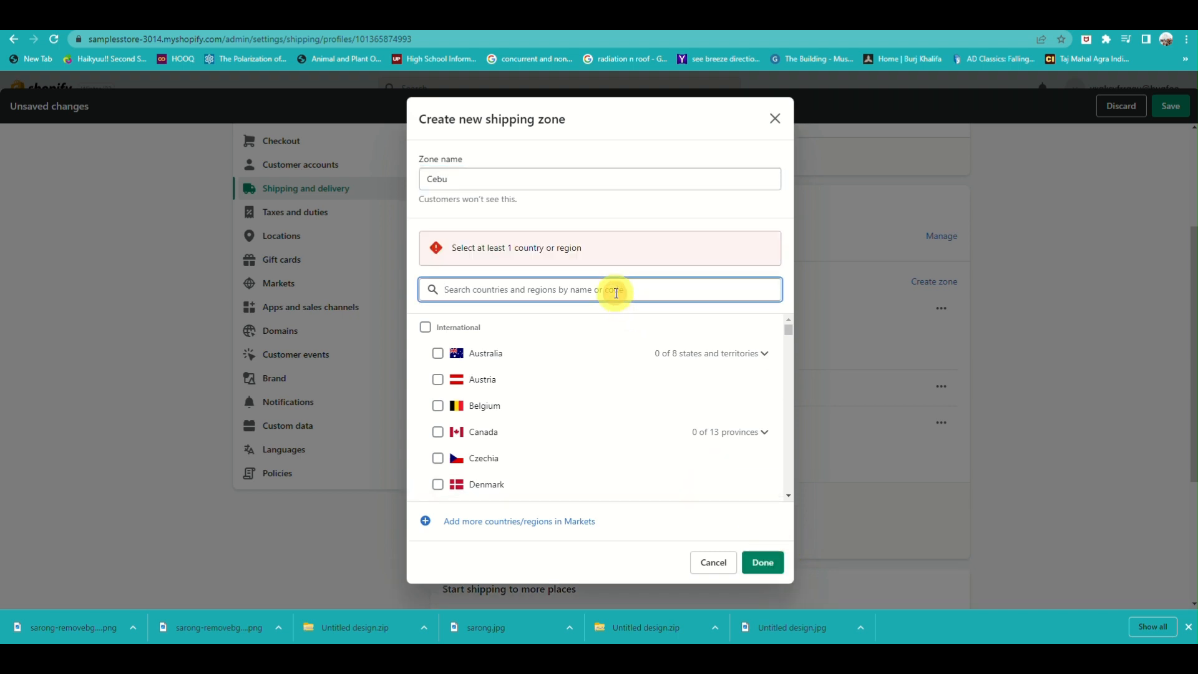
pyautogui.scroll(-5, 532, 437)
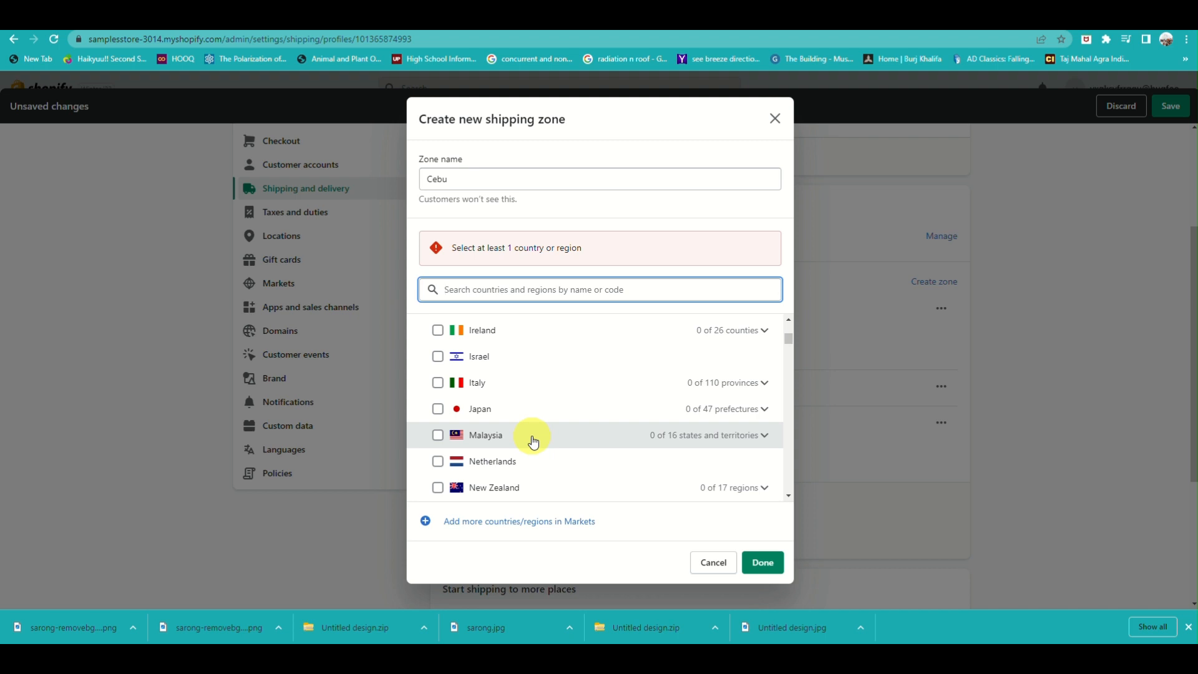
pyautogui.write('phili')
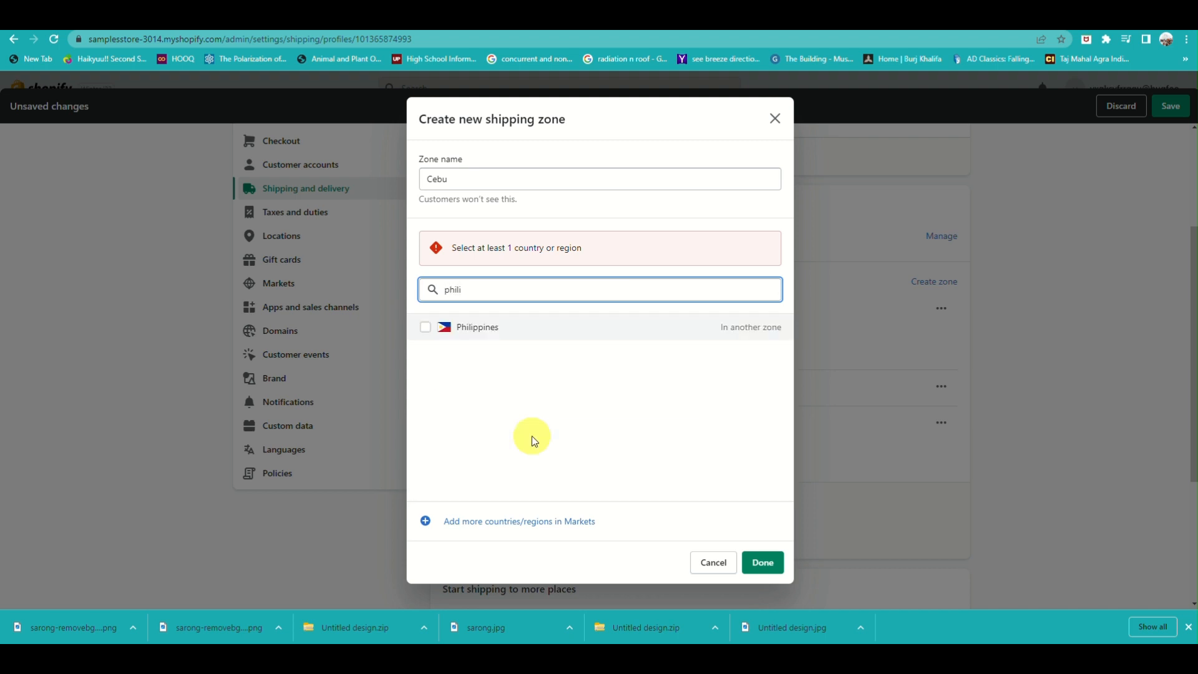
pyautogui.click(495, 335)
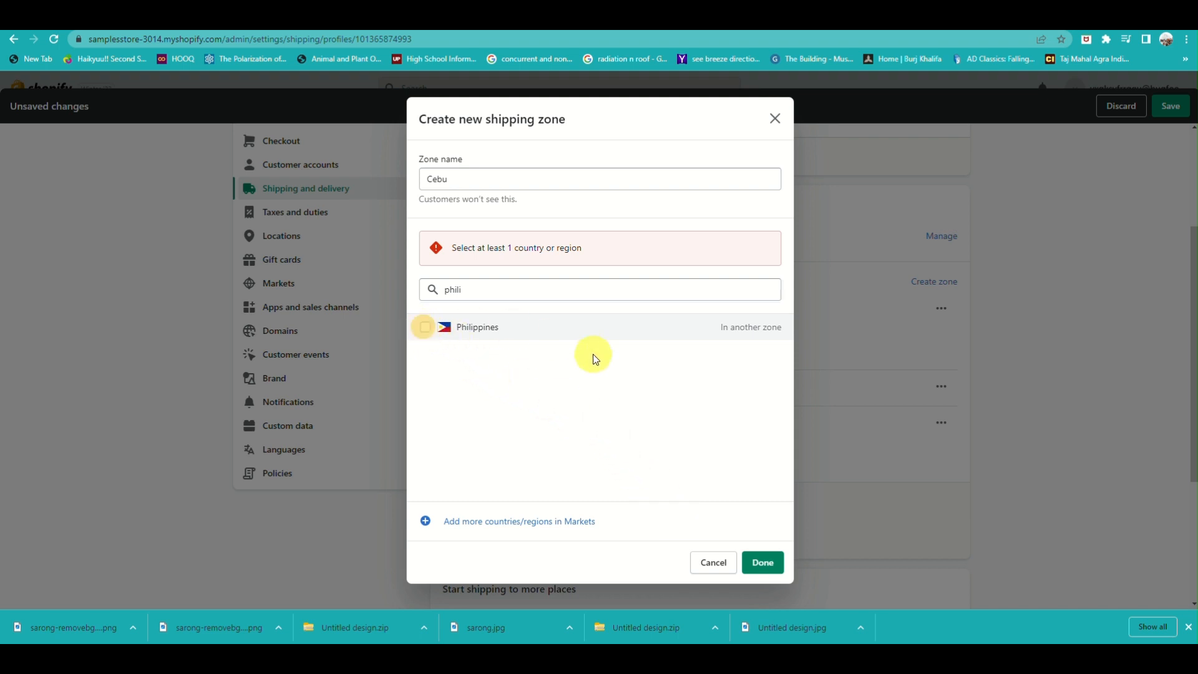
pyautogui.doubleClick(582, 320)
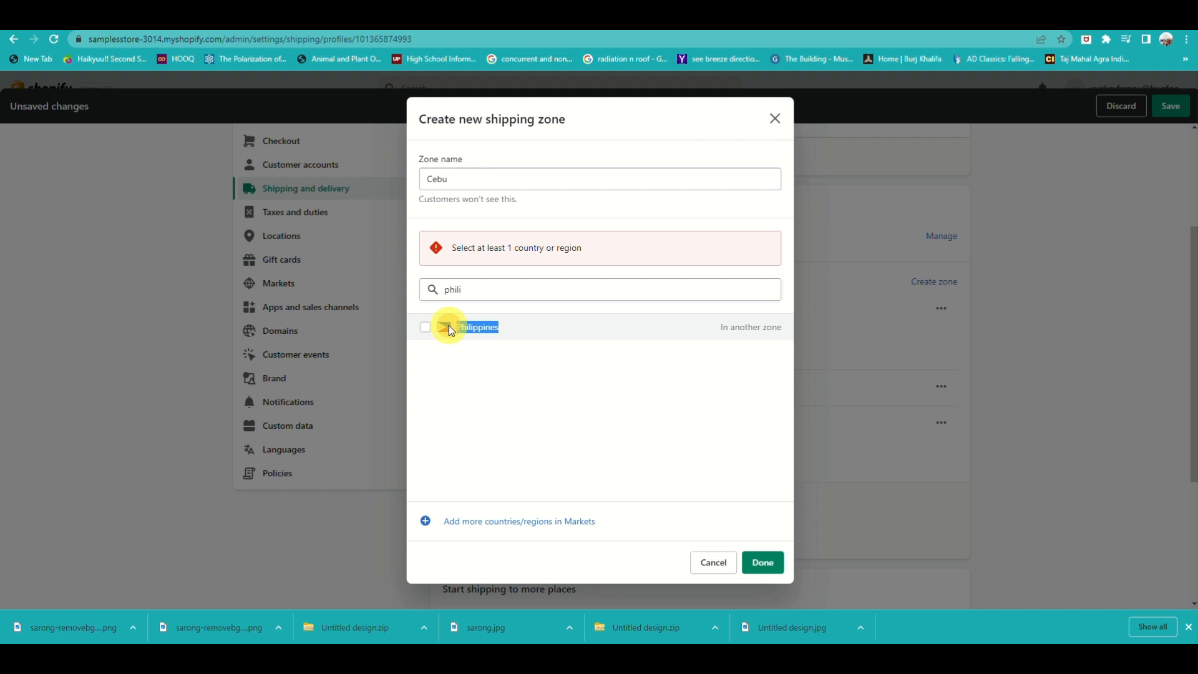
# Search the zone's regions for Cebu, try to select it, and close the new shipping zone without creating it
pyautogui.click(473, 287)
pyautogui.doubleClick(474, 287)
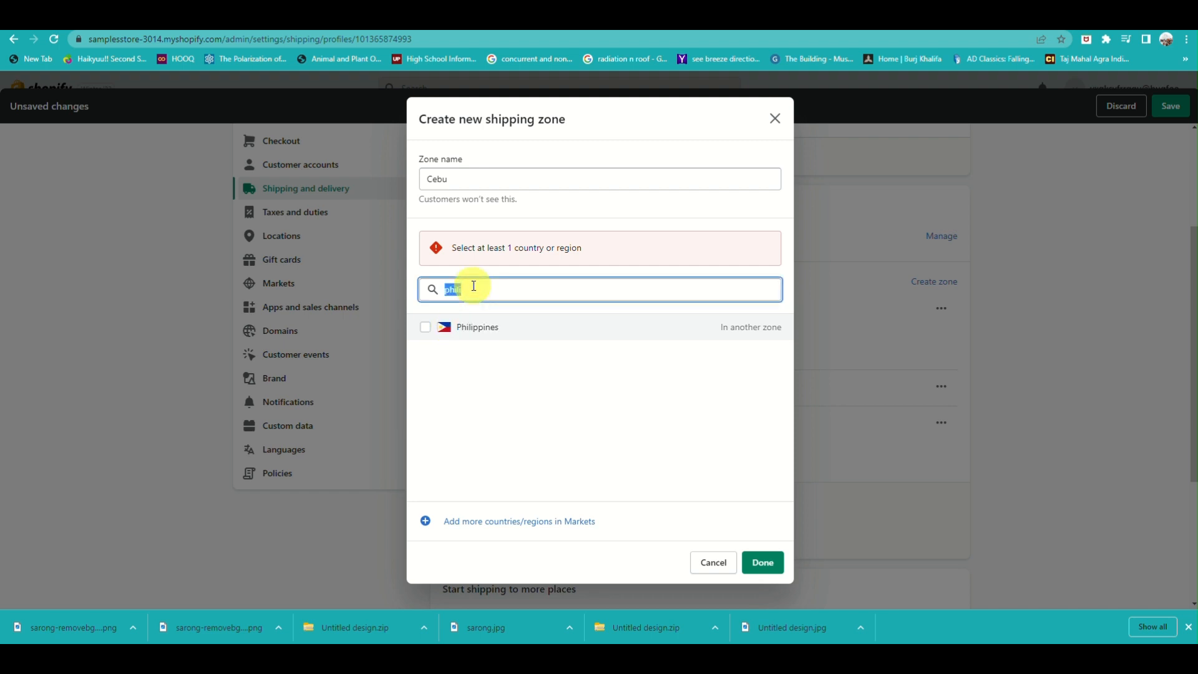
pyautogui.write('Cebu')
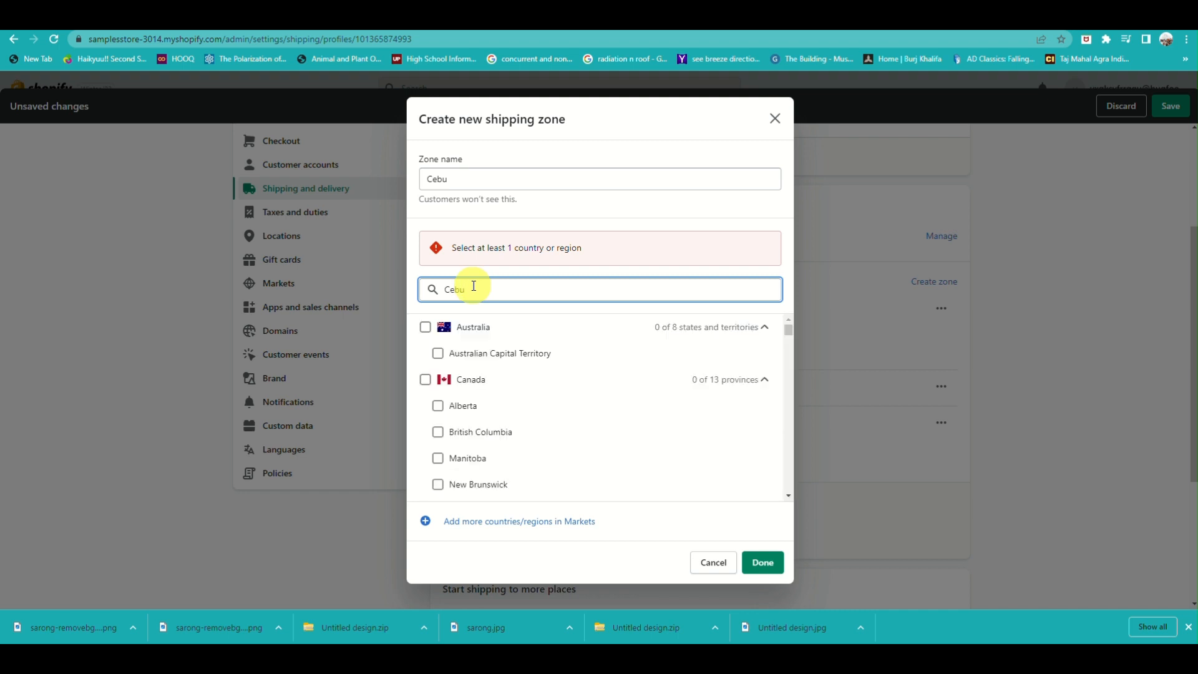
pyautogui.click(437, 352)
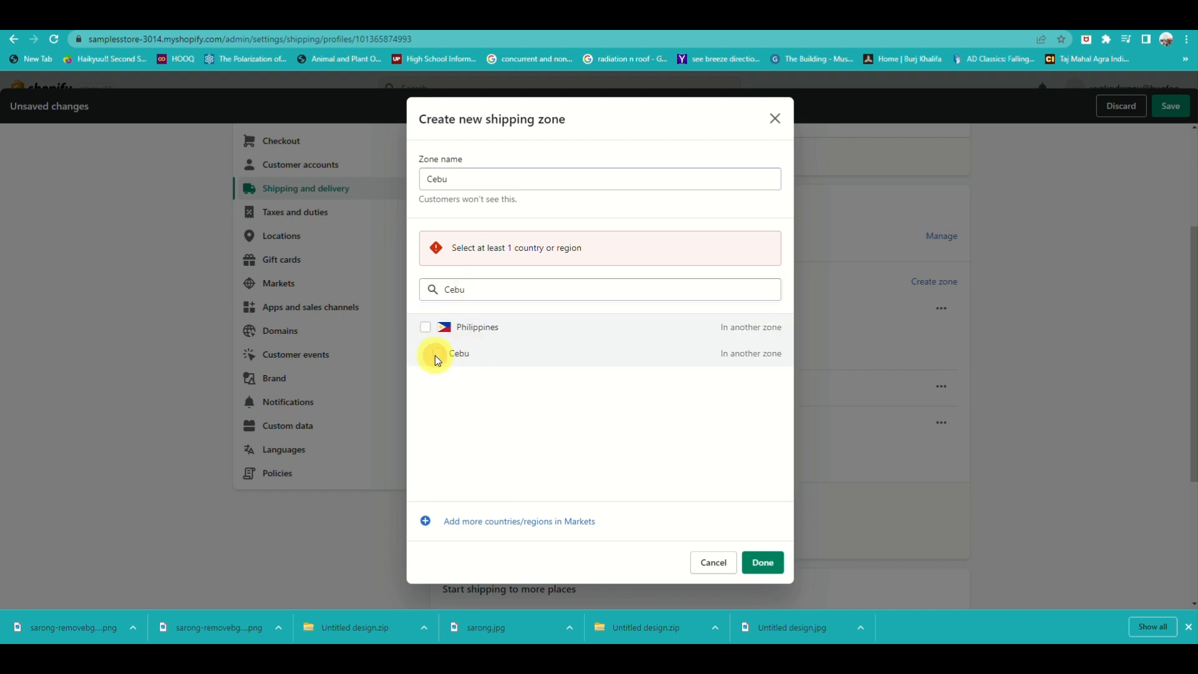
pyautogui.doubleClick(457, 178)
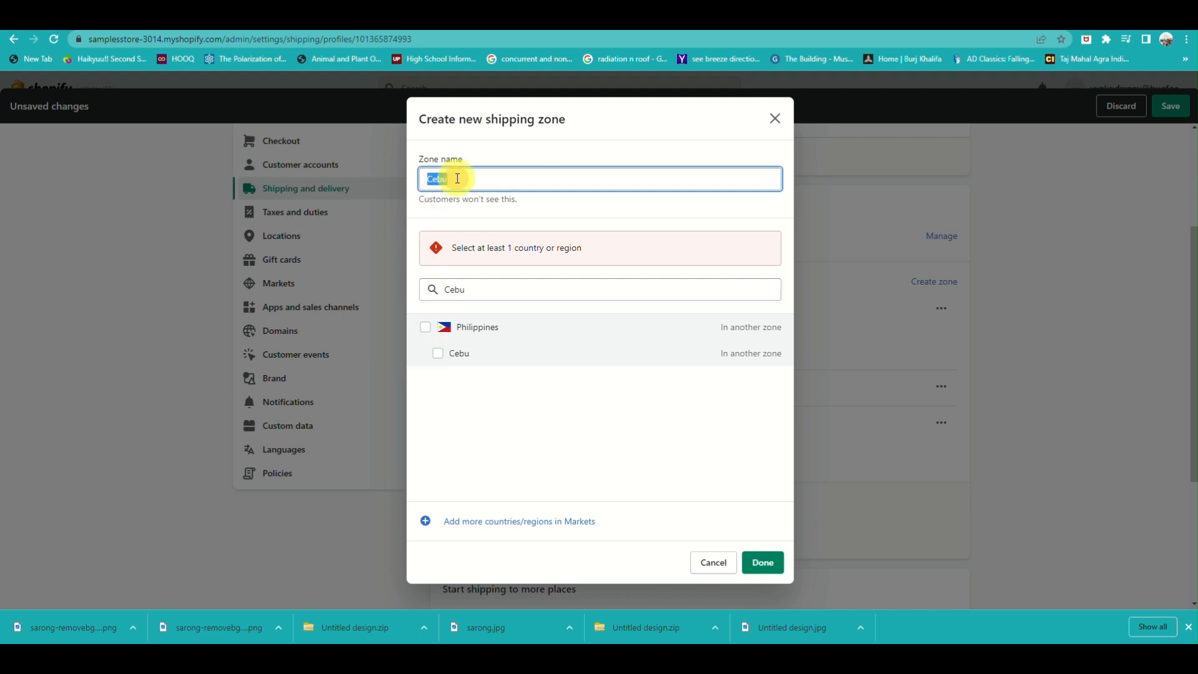
pyautogui.click(771, 122)
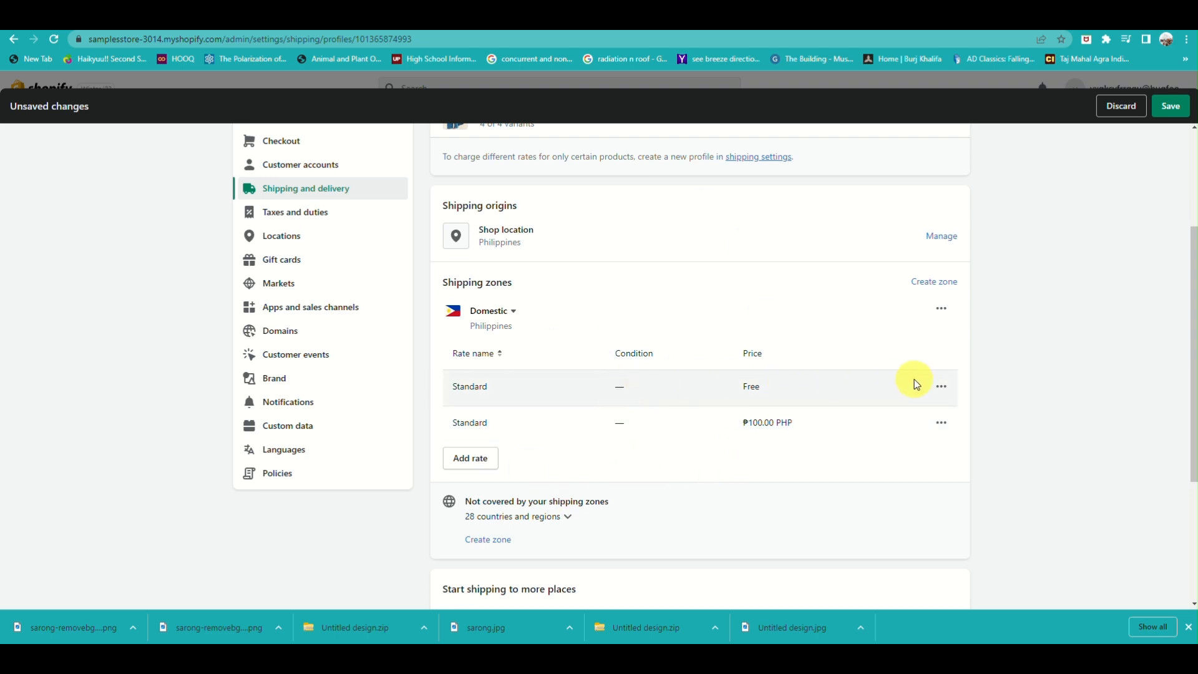
# Delete the free Standard rate from the Domestic zone and save the general shipping profile
pyautogui.click(943, 386)
pyautogui.click(926, 443)
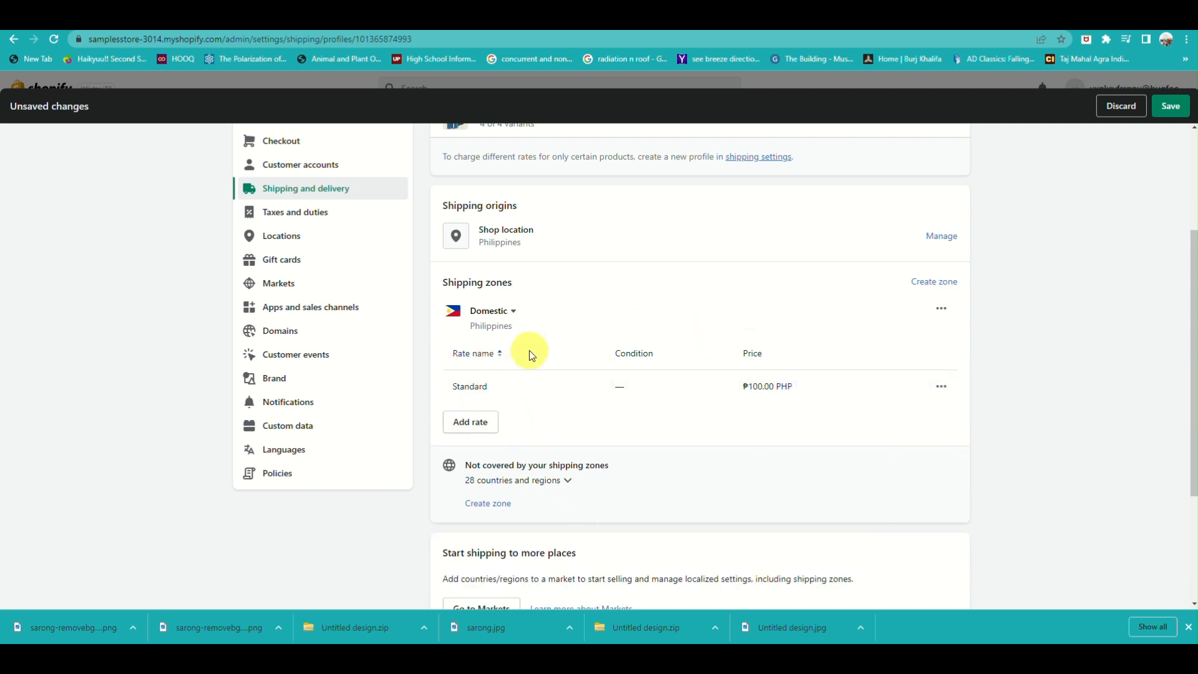
pyautogui.click(498, 317)
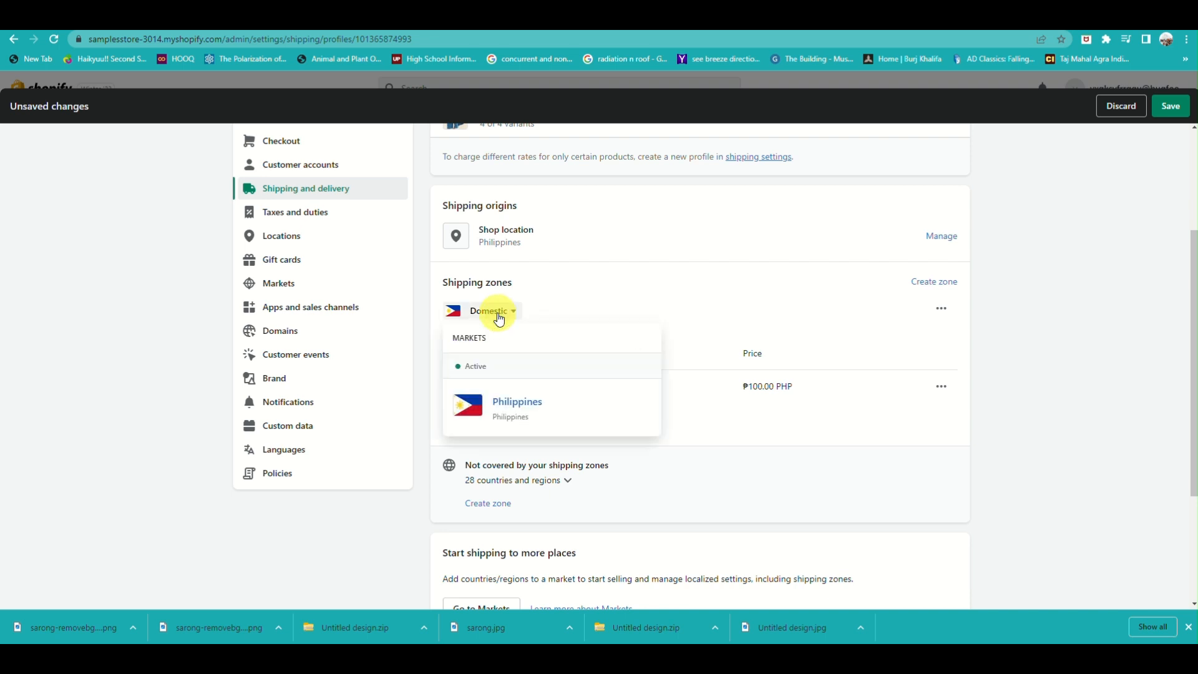
pyautogui.click(600, 290)
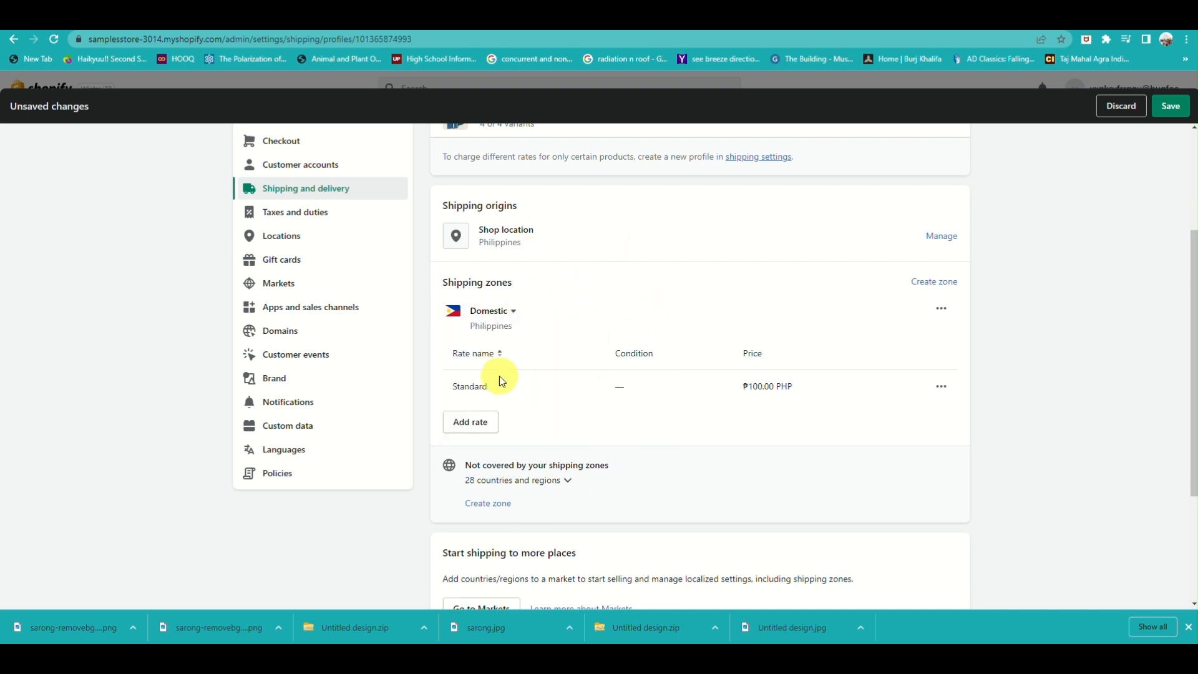
pyautogui.scroll(-3, 624, 409)
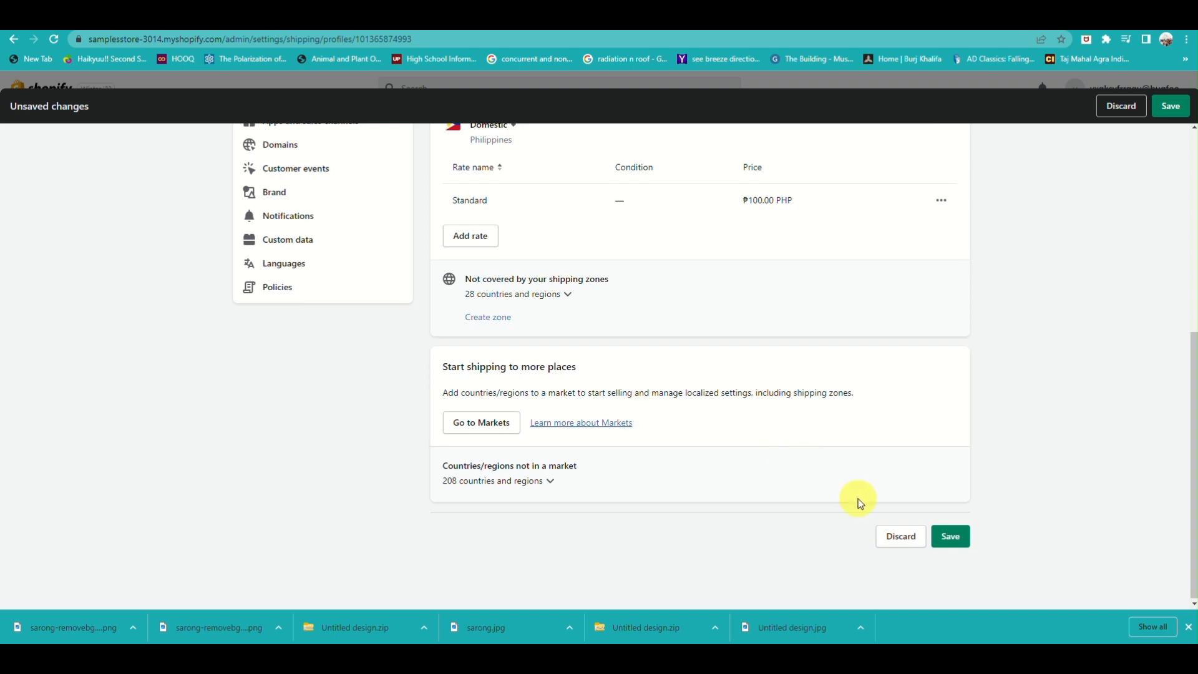
pyautogui.click(953, 539)
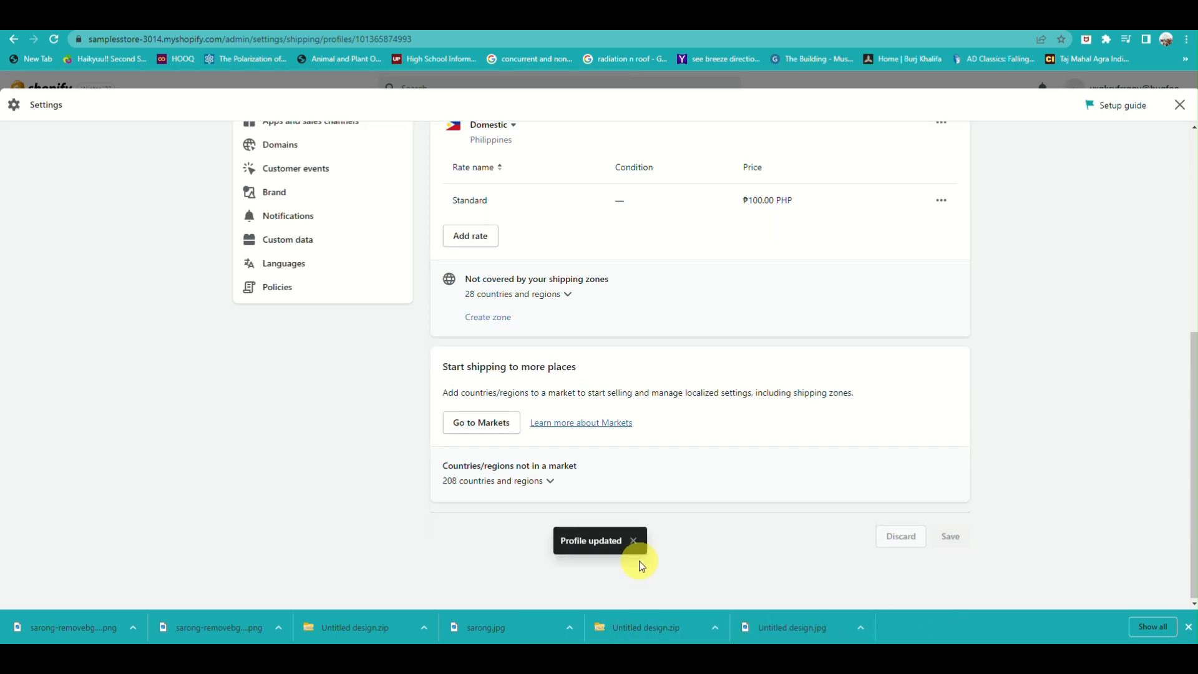
# Leave the general profile, reopen the Shipping and delivery settings and review the shipping rates, processing time, local delivery and pickup sections
pyautogui.scroll(5, 585, 385)
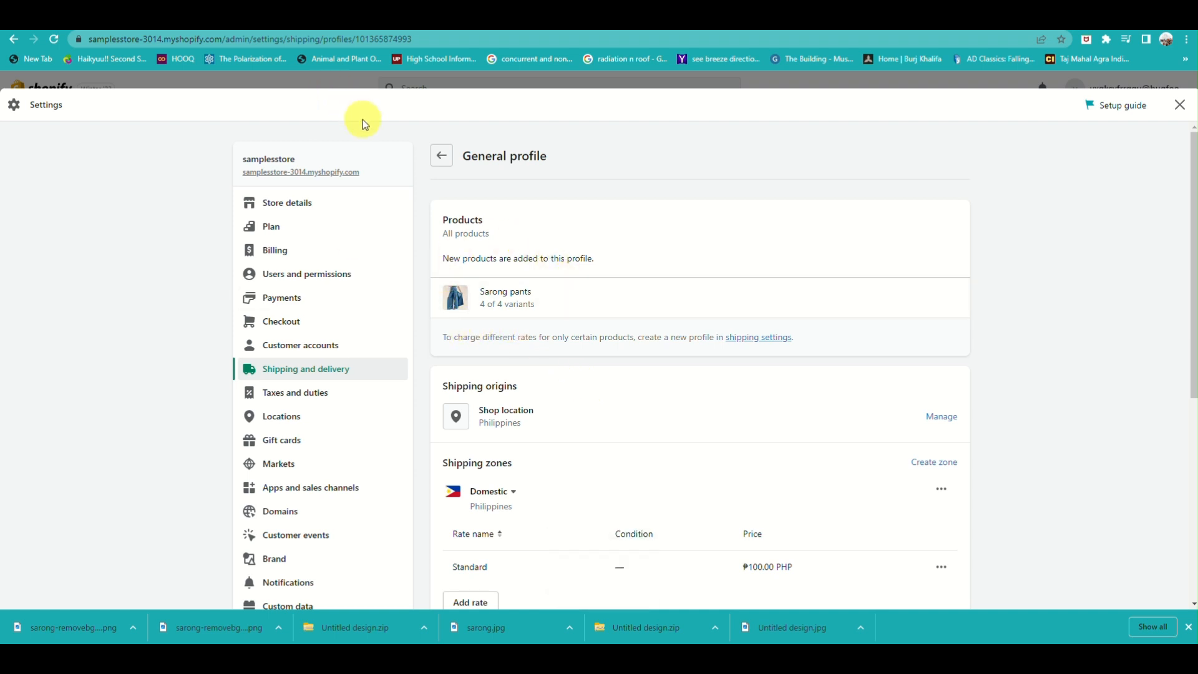
pyautogui.click(1171, 120)
pyautogui.click(41, 583)
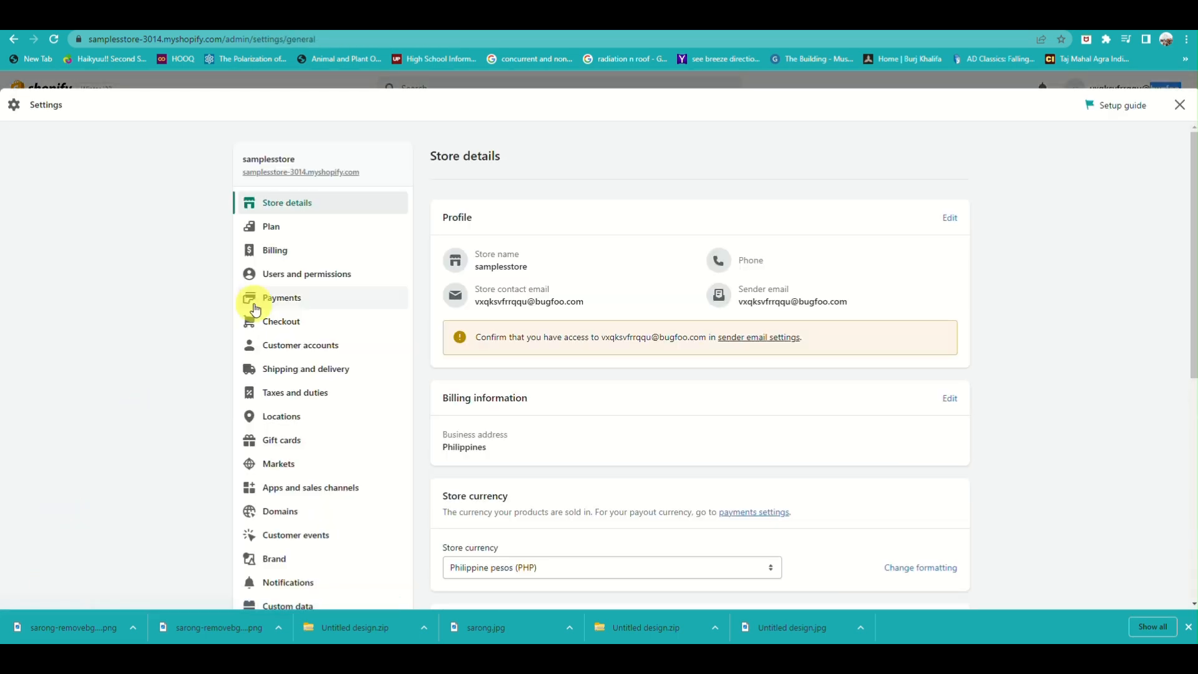
pyautogui.click(307, 368)
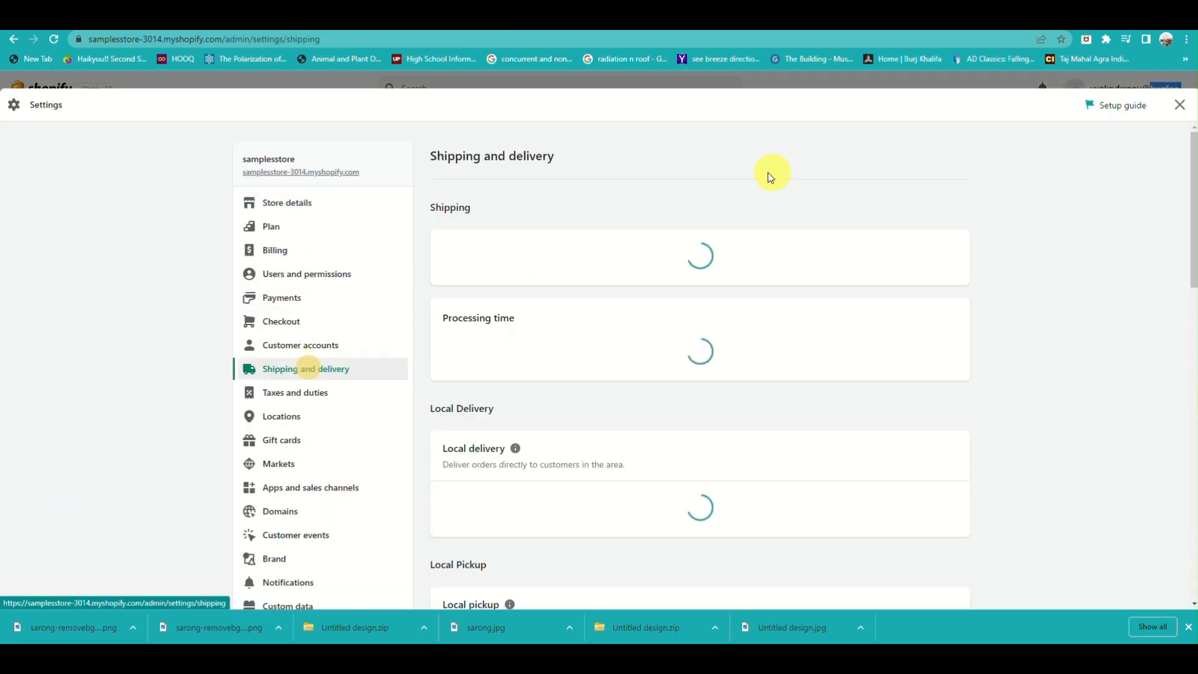
pyautogui.scroll(-5, 784, 366)
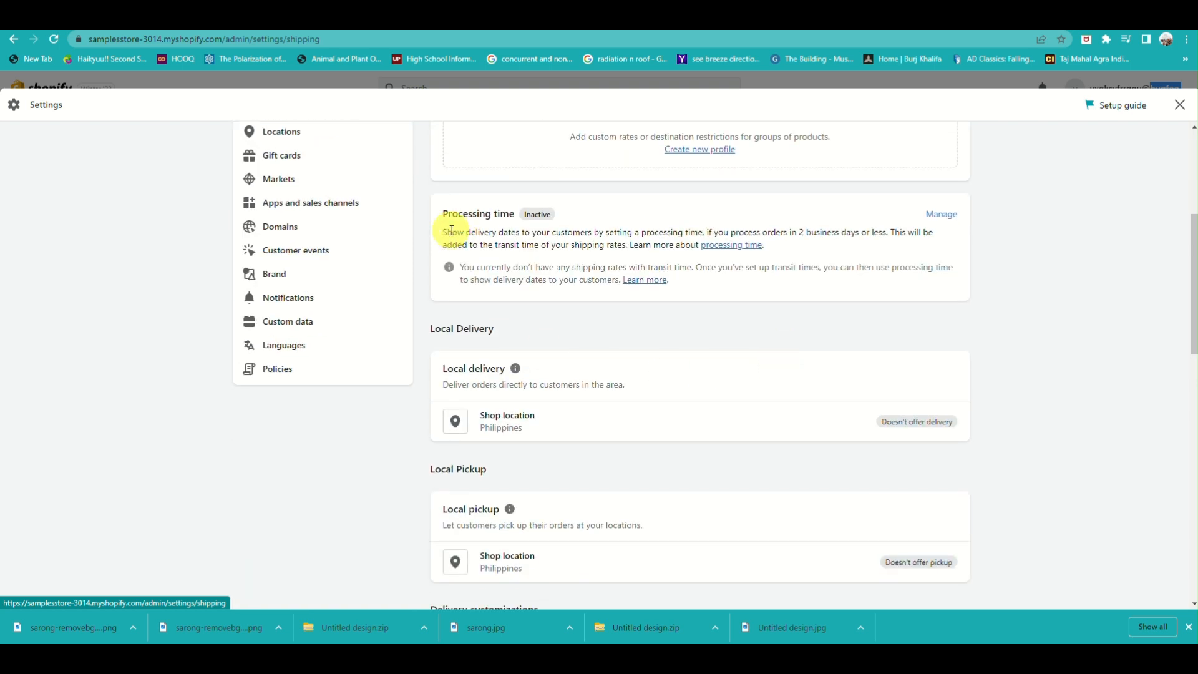
pyautogui.scroll(3, 321, 302)
pyautogui.scroll(3, 322, 305)
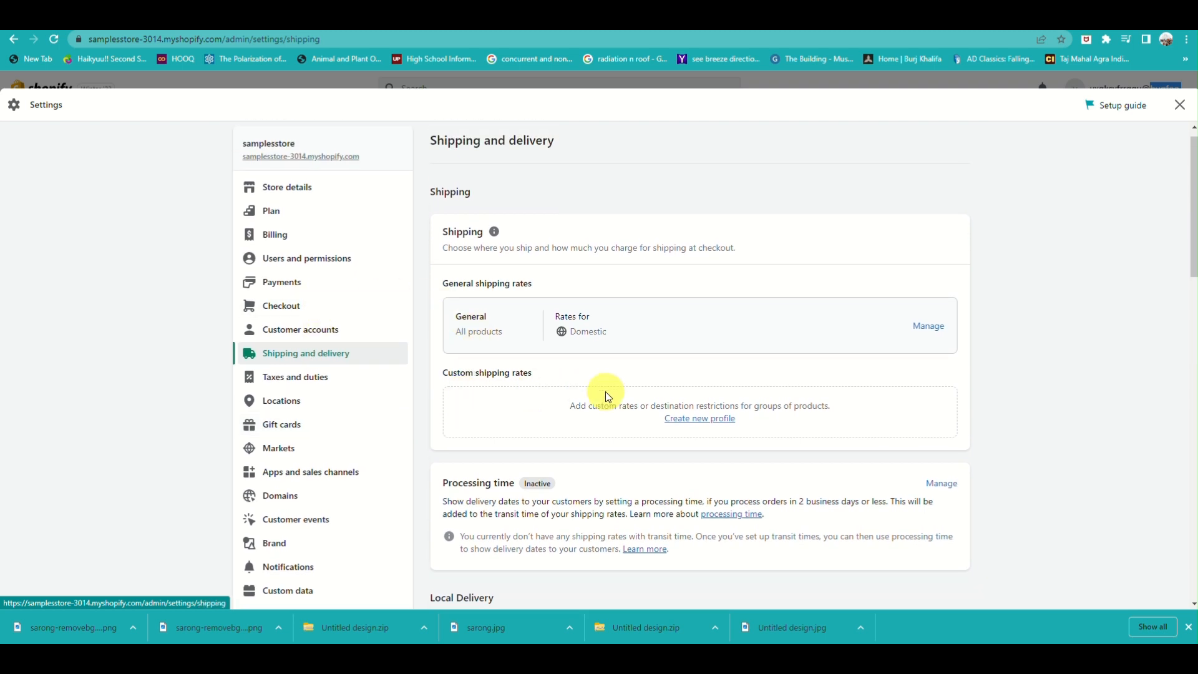
pyautogui.scroll(-3, 608, 396)
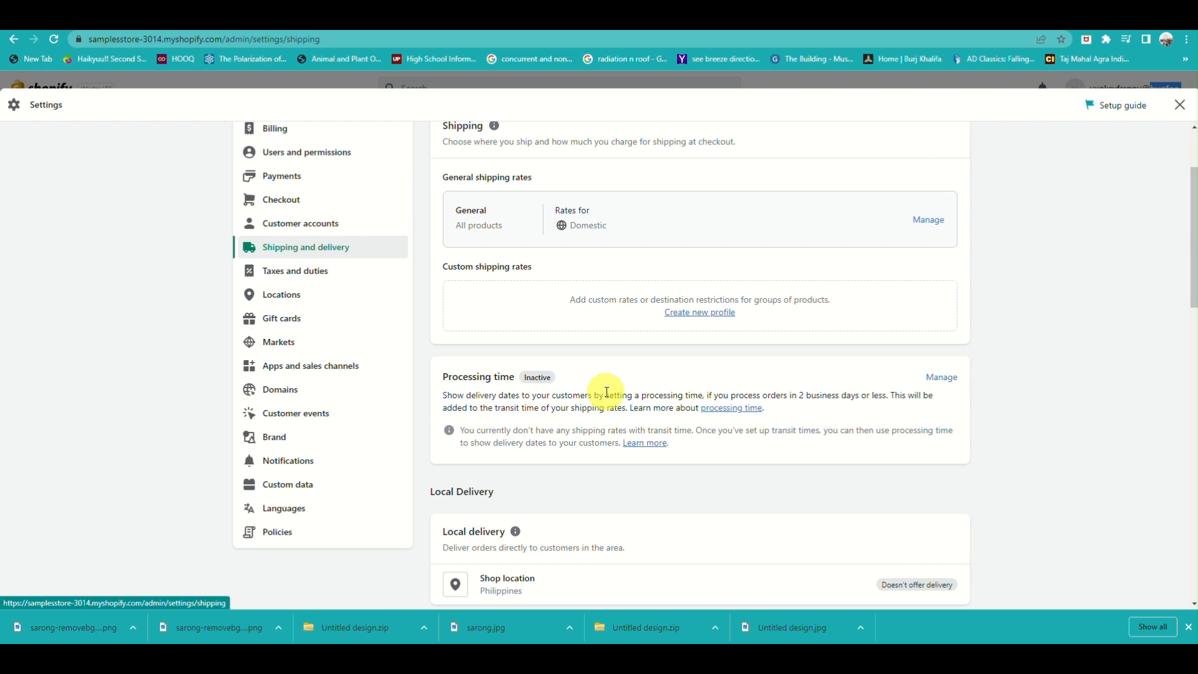
# Review the form for creating a custom shipping profile and return to the Shipping and delivery settings without creating one
pyautogui.click(707, 319)
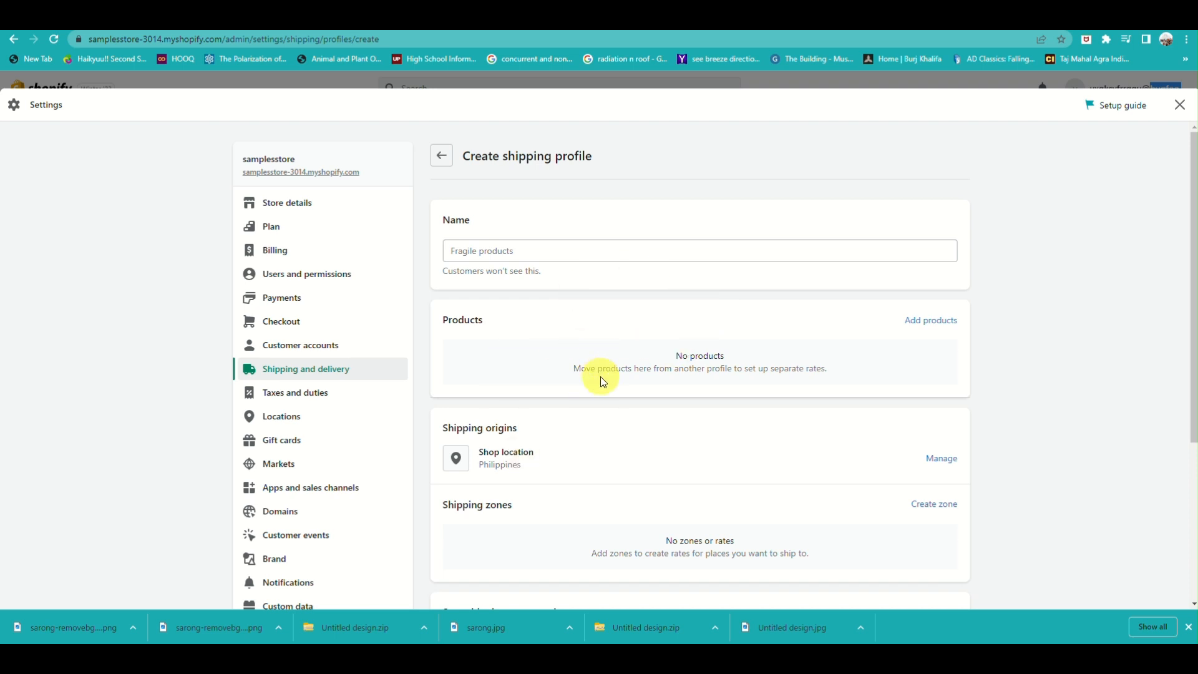
pyautogui.scroll(-3, 481, 382)
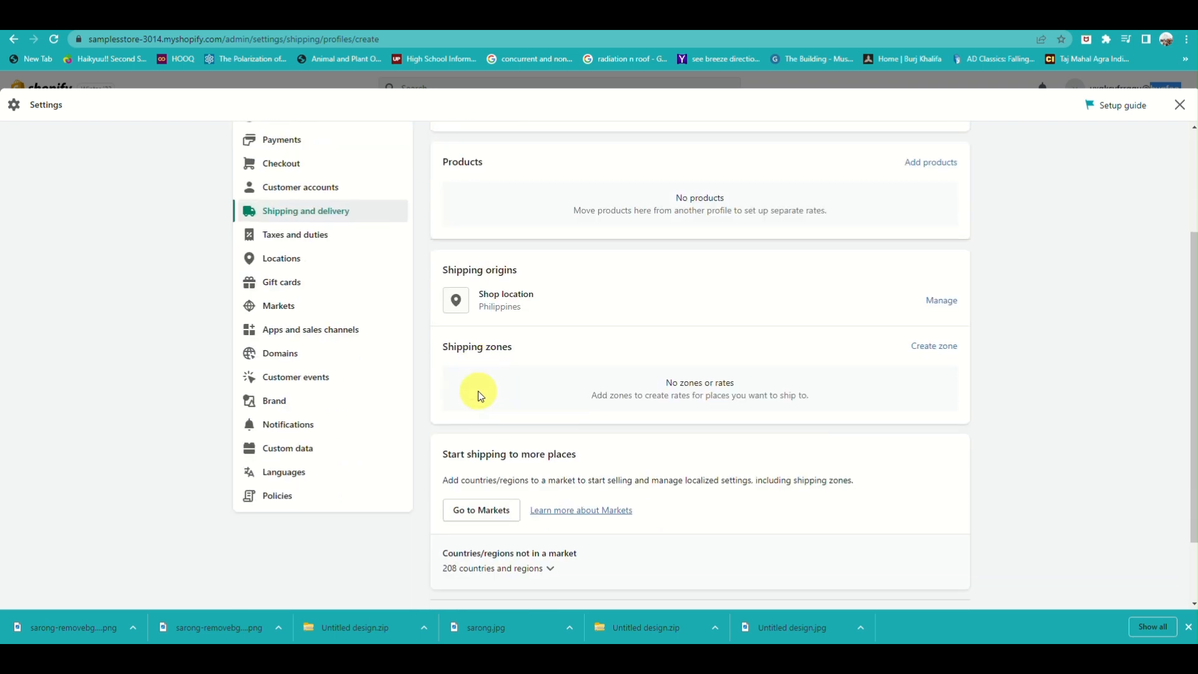
pyautogui.scroll(-2, 478, 390)
pyautogui.scroll(5, 478, 390)
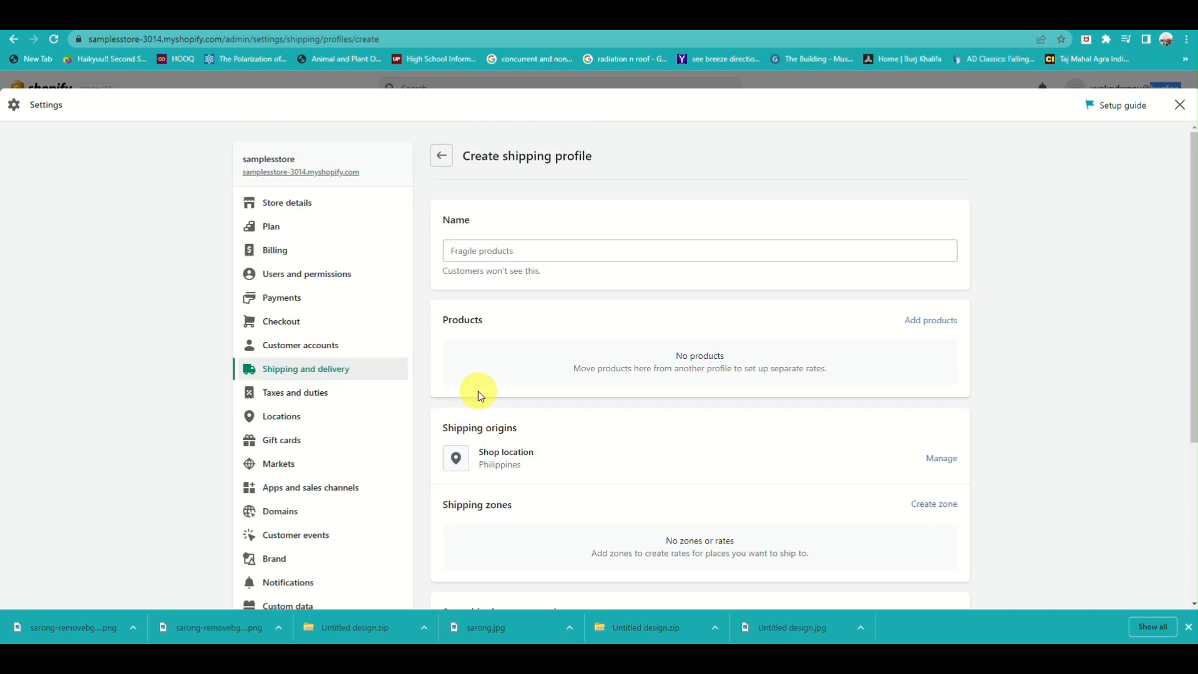
pyautogui.click(443, 160)
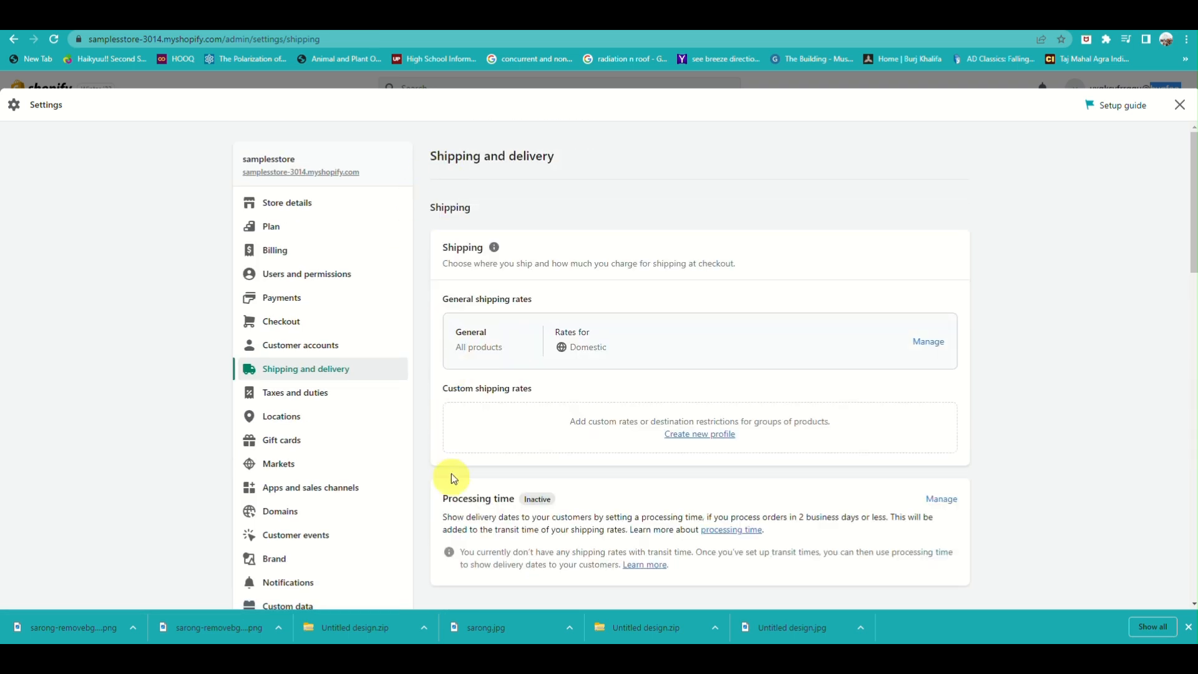
# Open the local delivery settings for the Shop location and enable local delivery there
pyautogui.scroll(-3, 451, 489)
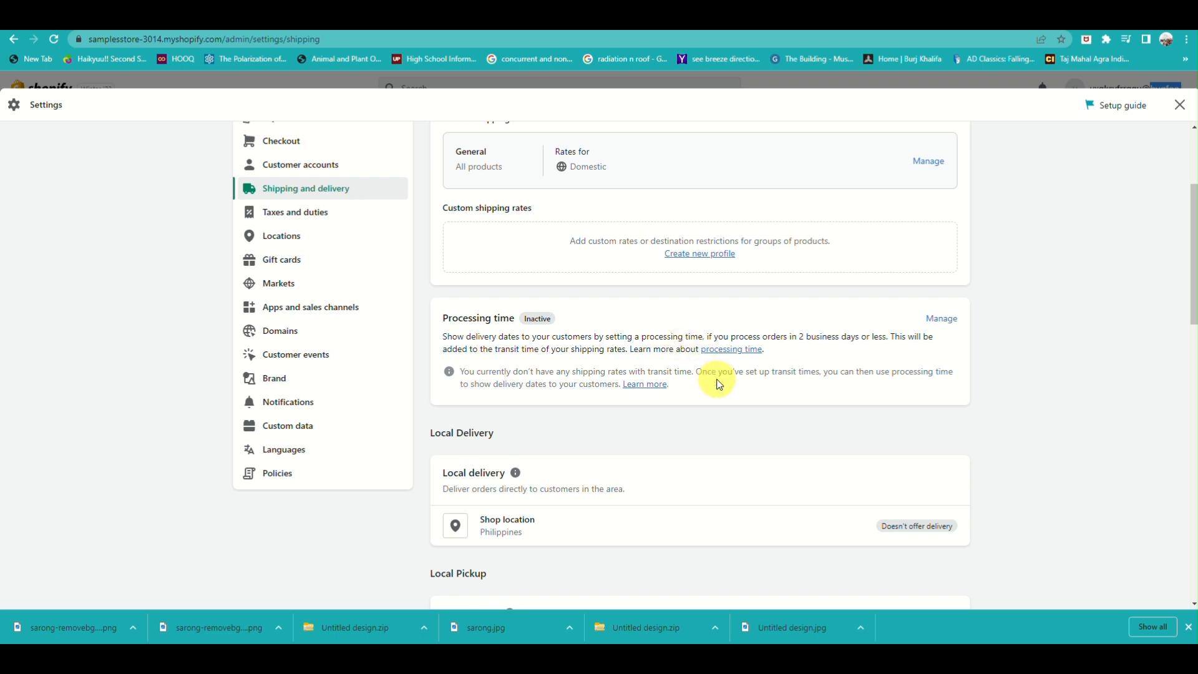
pyautogui.scroll(-2, 715, 441)
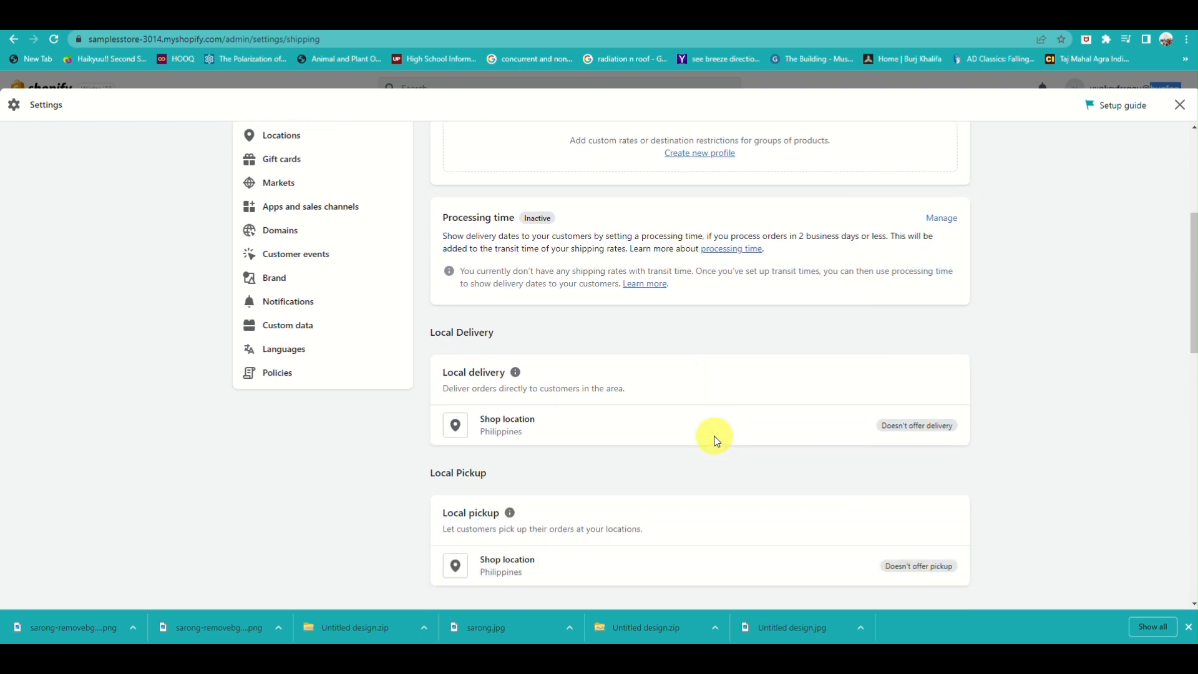
pyautogui.scroll(-2, 715, 442)
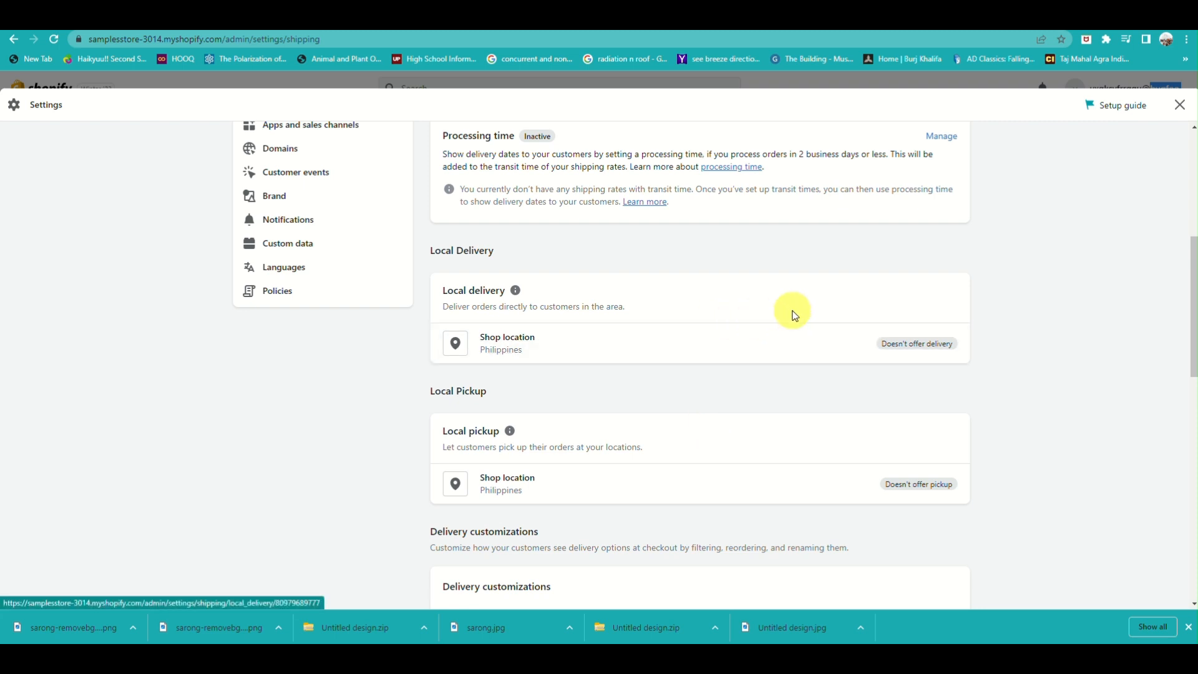
pyautogui.click(893, 347)
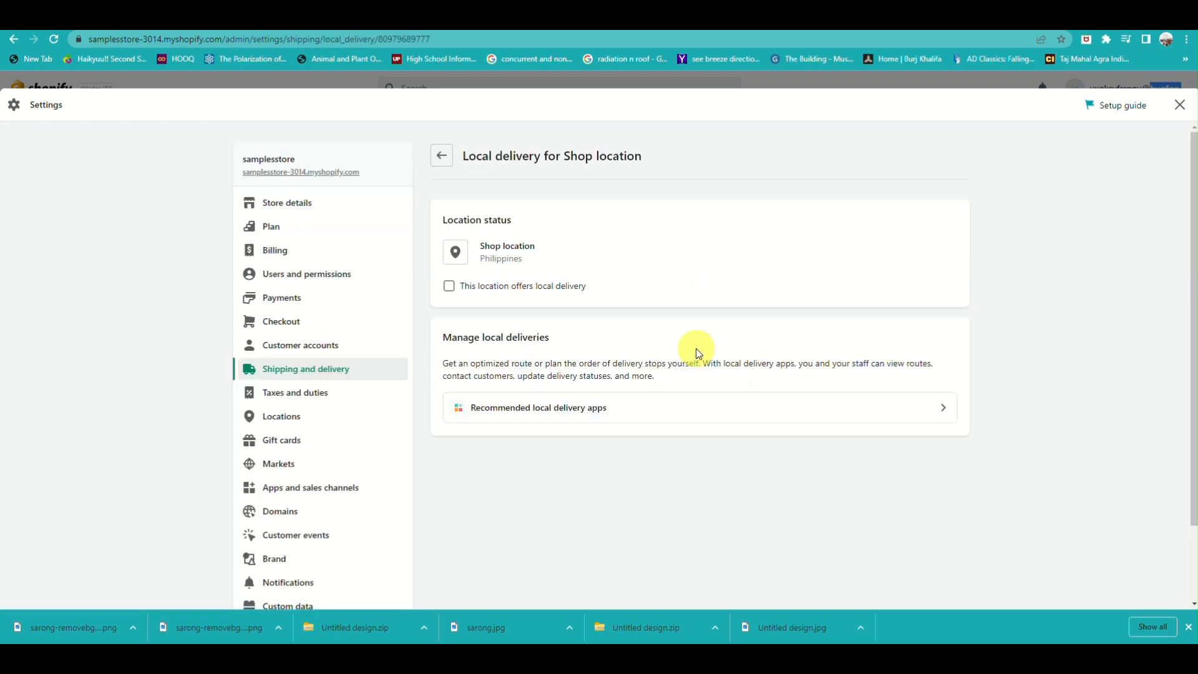
pyautogui.click(451, 286)
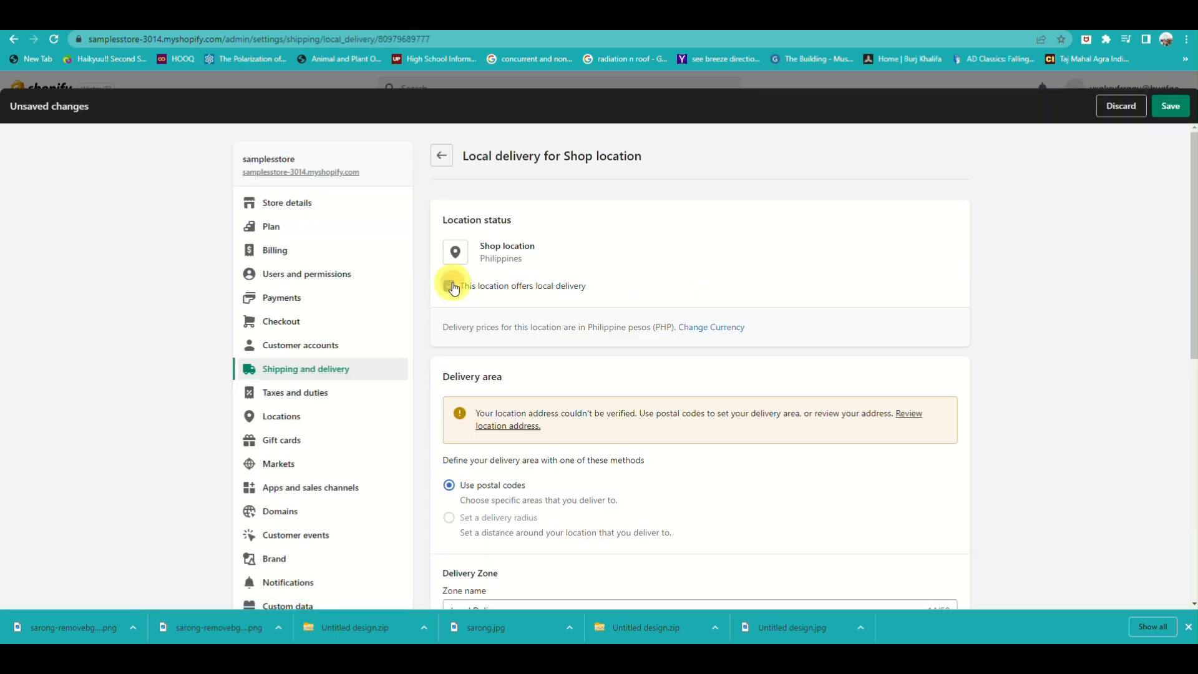
# Review the delivery area options and enter 5 as the minimum order price for the Local Delivery zone
pyautogui.scroll(-1, 514, 369)
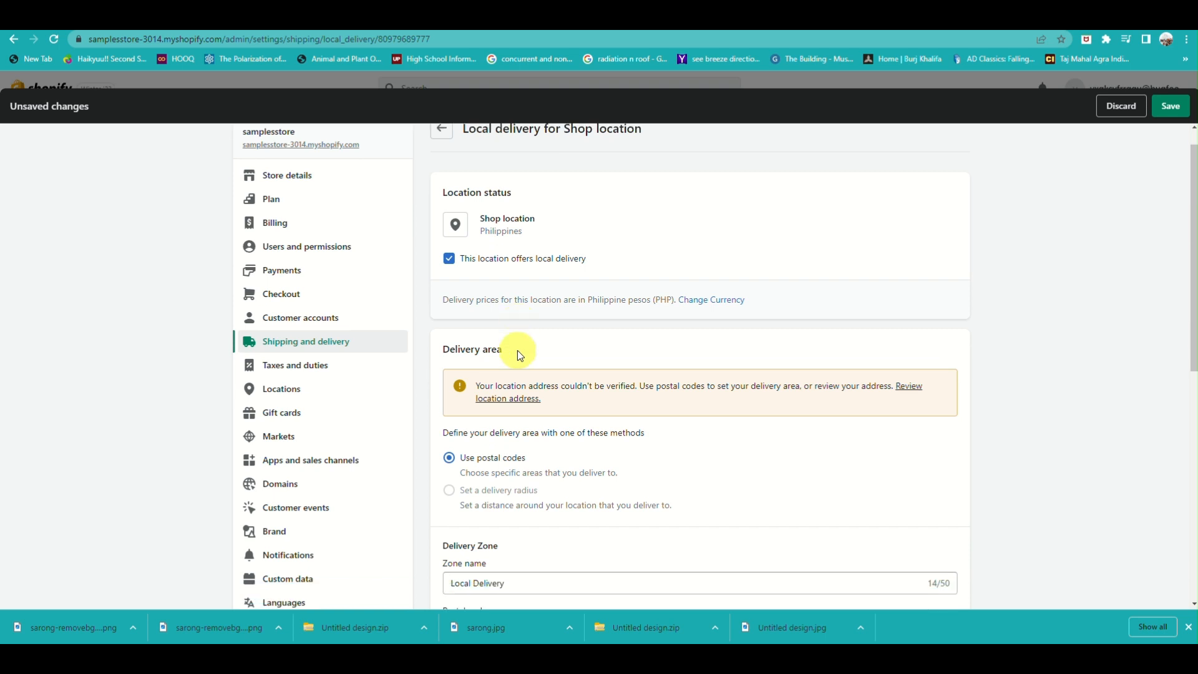
pyautogui.scroll(-3, 518, 350)
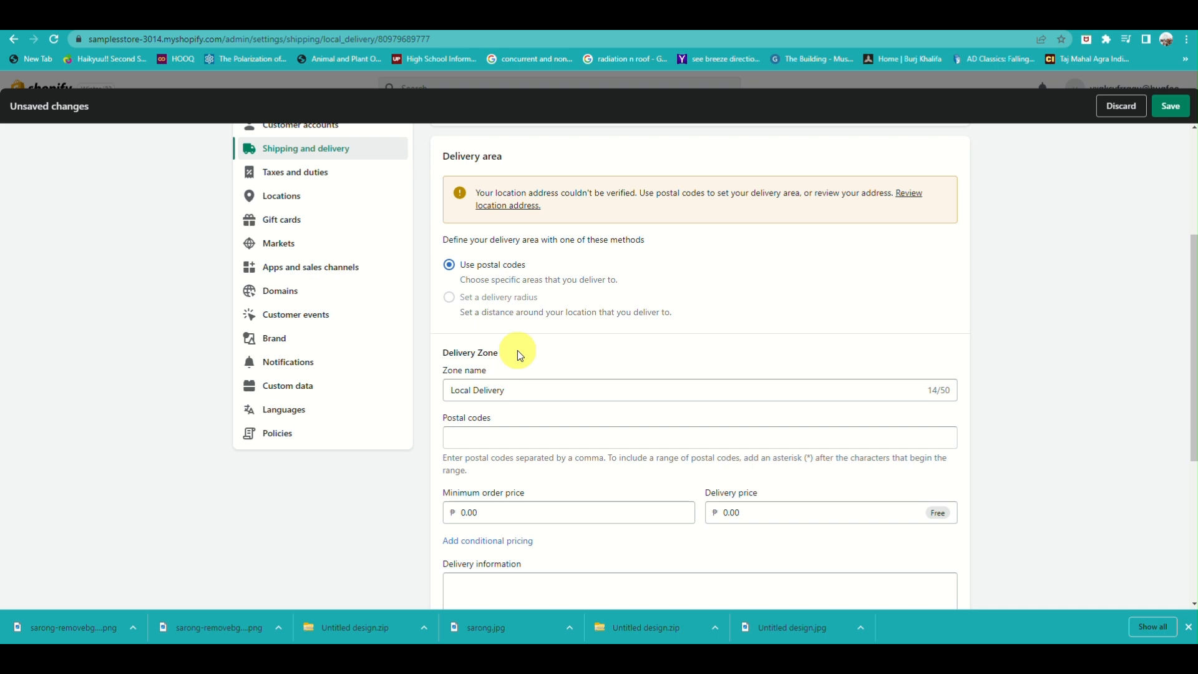
pyautogui.scroll(-2, 525, 421)
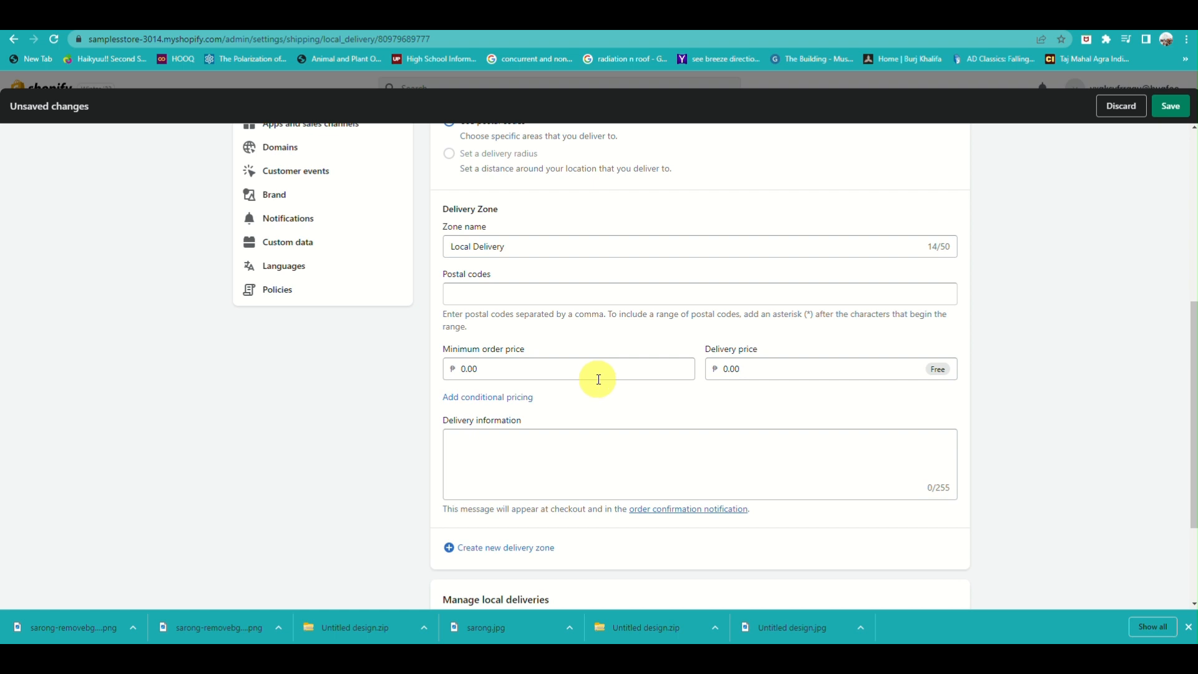
pyautogui.click(600, 368)
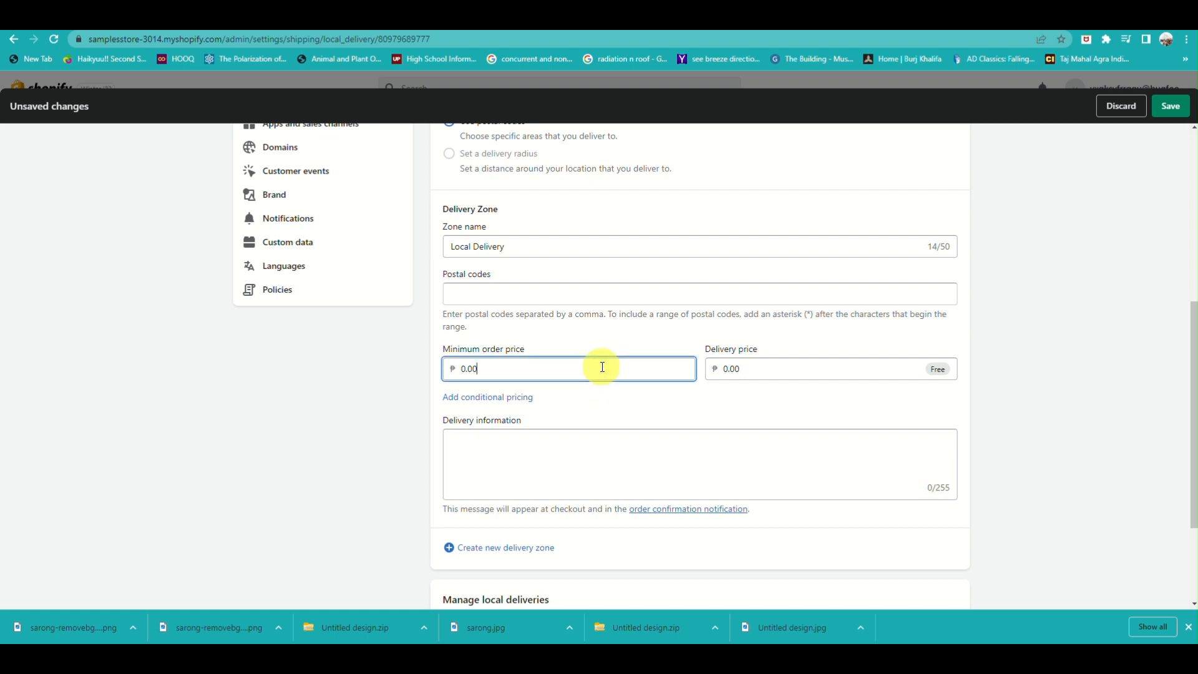
pyautogui.write('5')
pyautogui.scroll(-2, 688, 399)
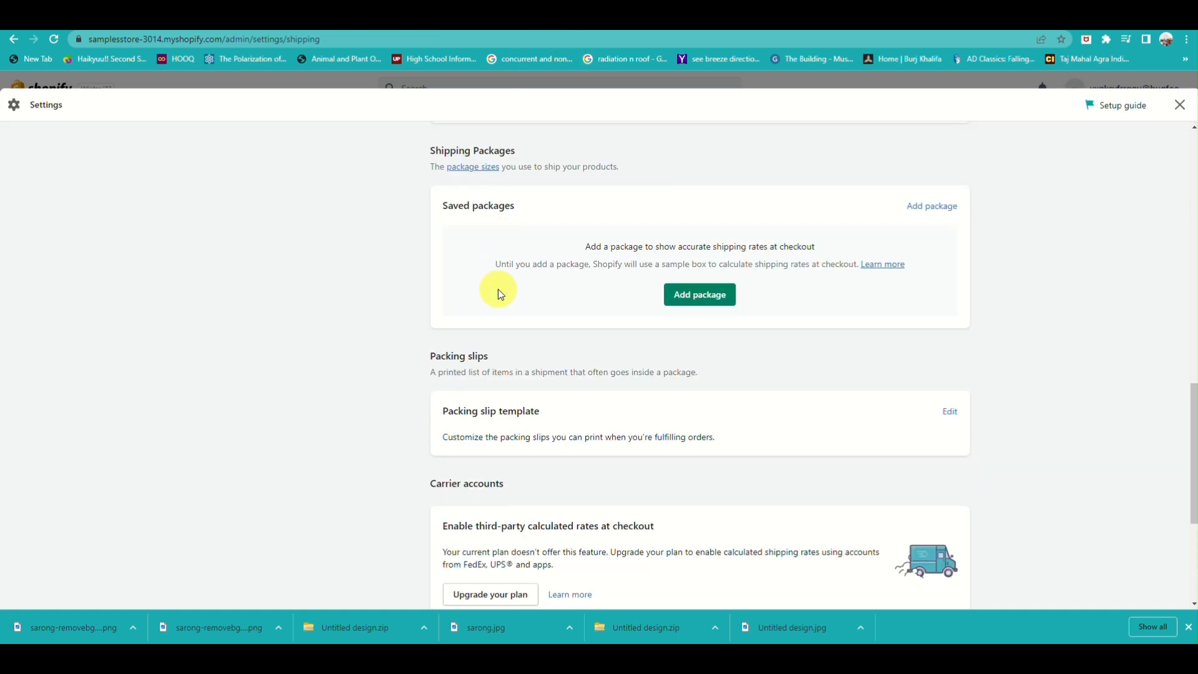
# Reopen the Shop location's local delivery settings, review its delivery area, zone, pricing and delivery information, and return to the Shipping and delivery settings
pyautogui.scroll(7, 498, 290)
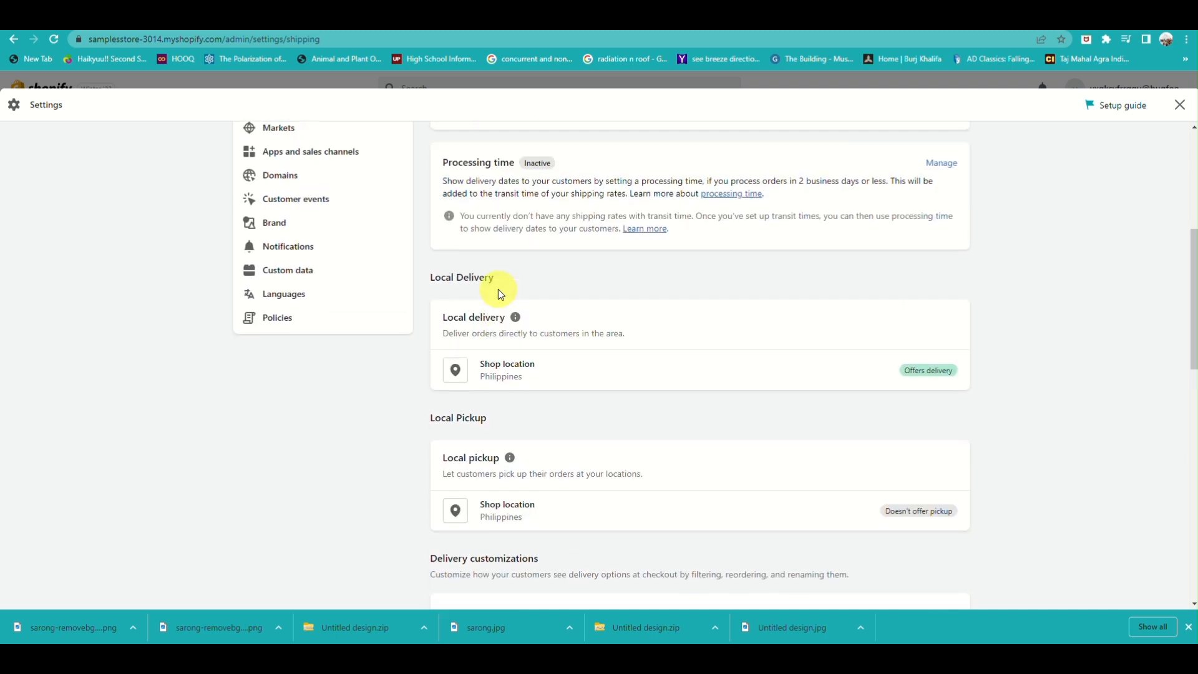
pyautogui.scroll(3, 498, 290)
pyautogui.scroll(-5, 498, 289)
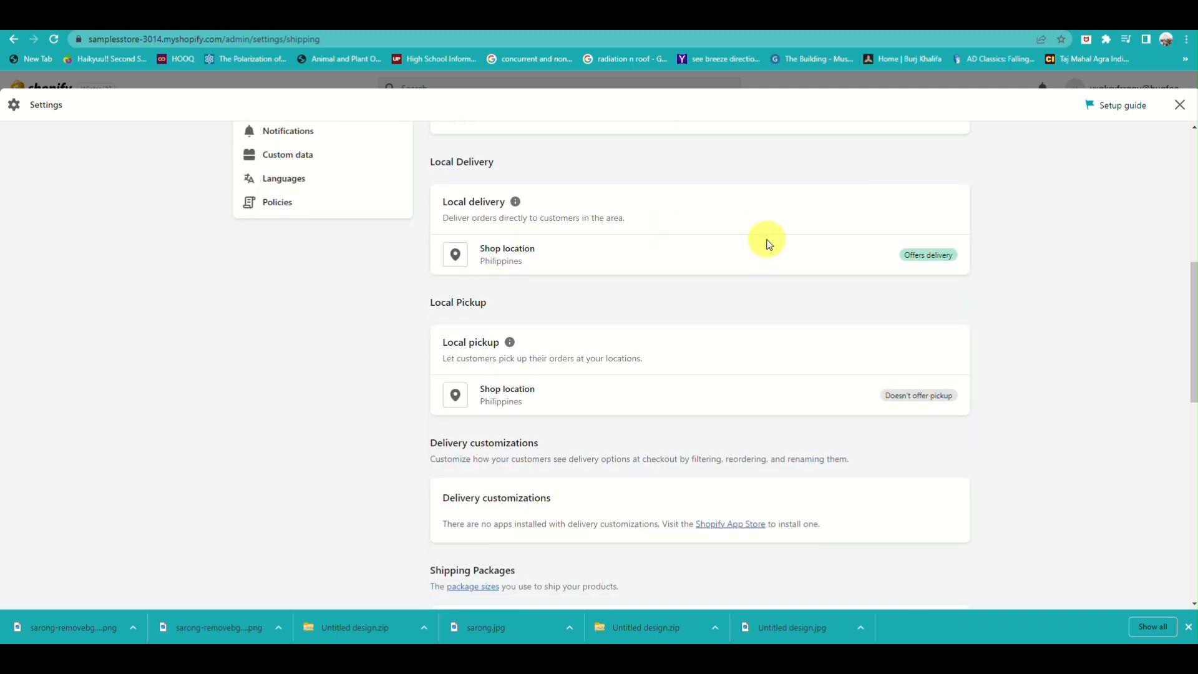
pyautogui.click(734, 260)
pyautogui.scroll(-3, 610, 486)
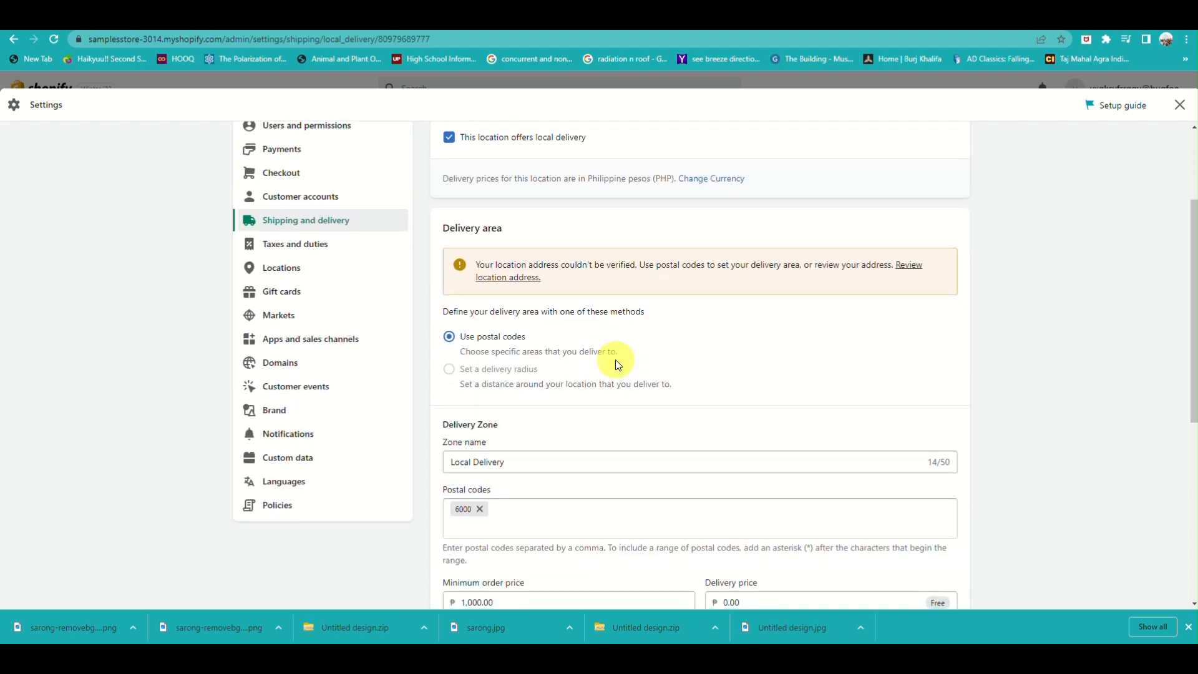
pyautogui.scroll(-6, 615, 359)
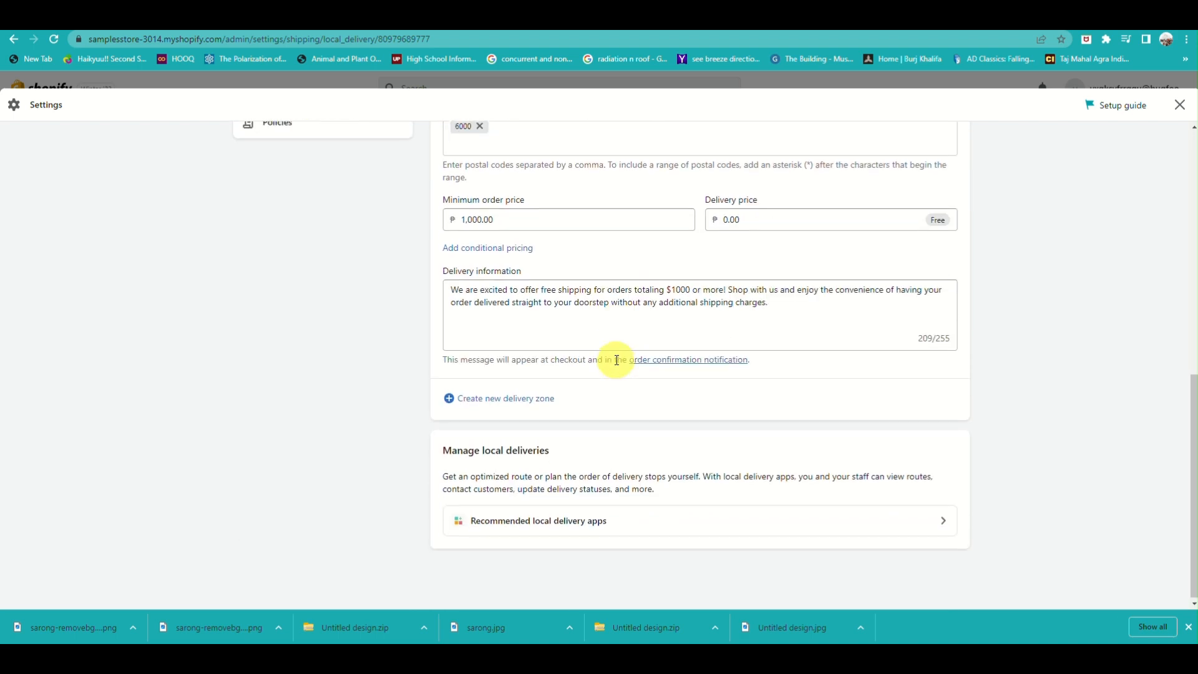
pyautogui.scroll(7, 617, 359)
pyautogui.scroll(-5, 615, 361)
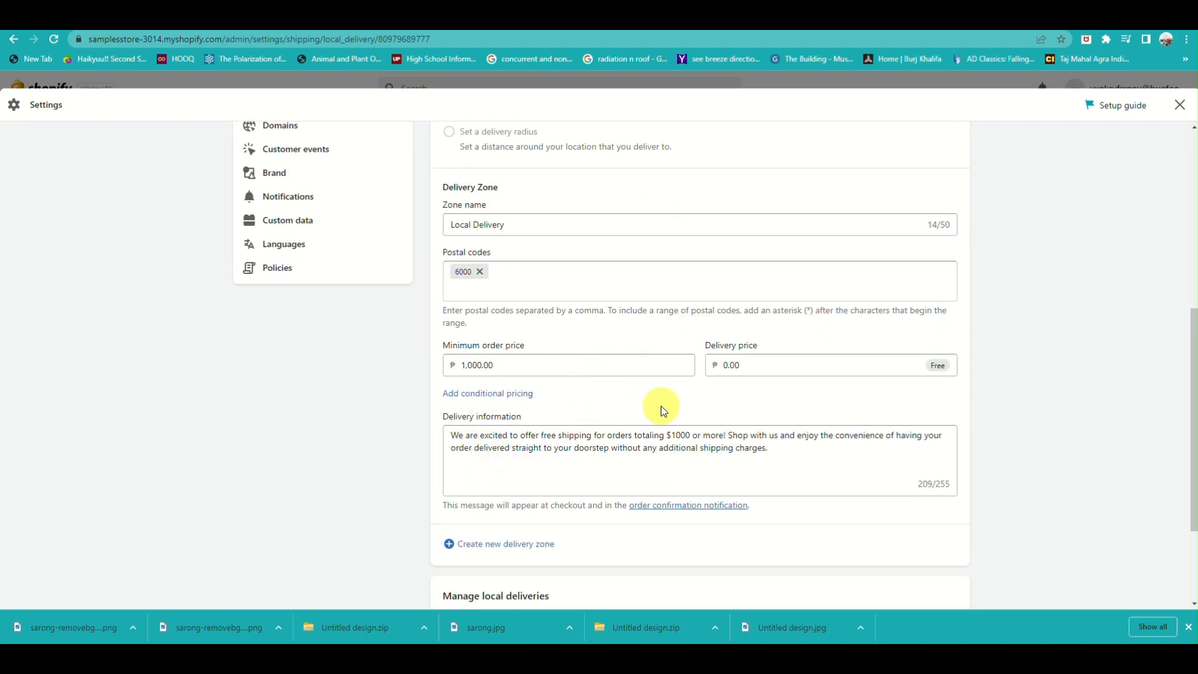
pyautogui.scroll(6, 829, 310)
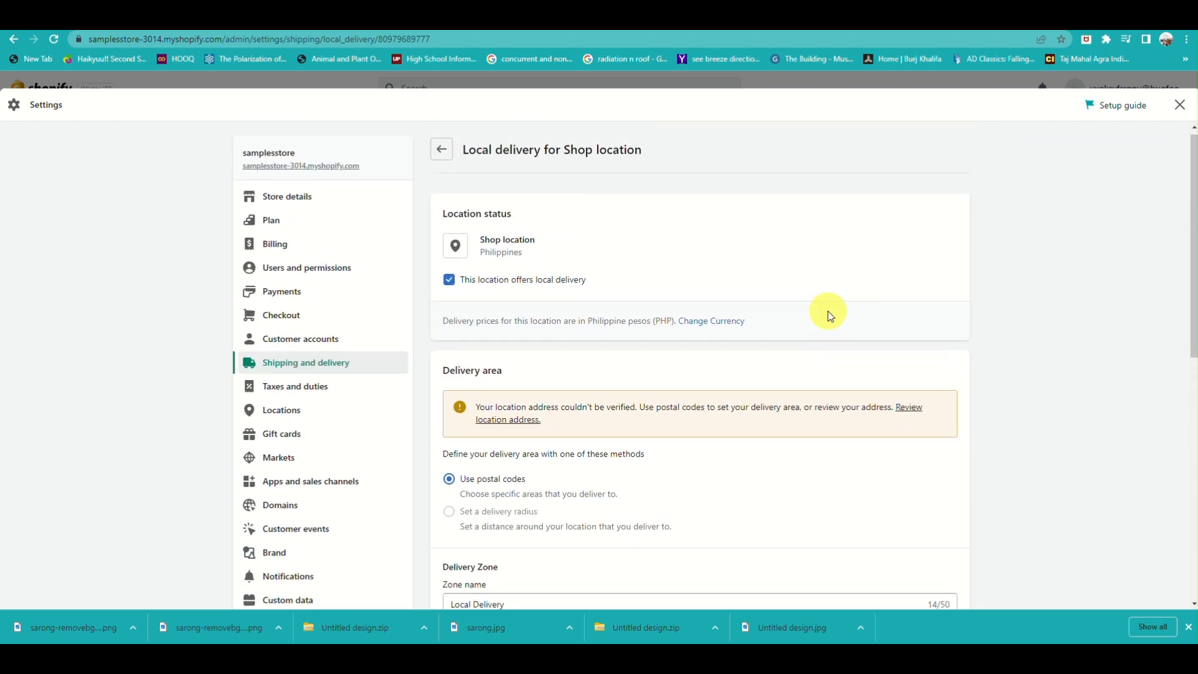
pyautogui.click(445, 152)
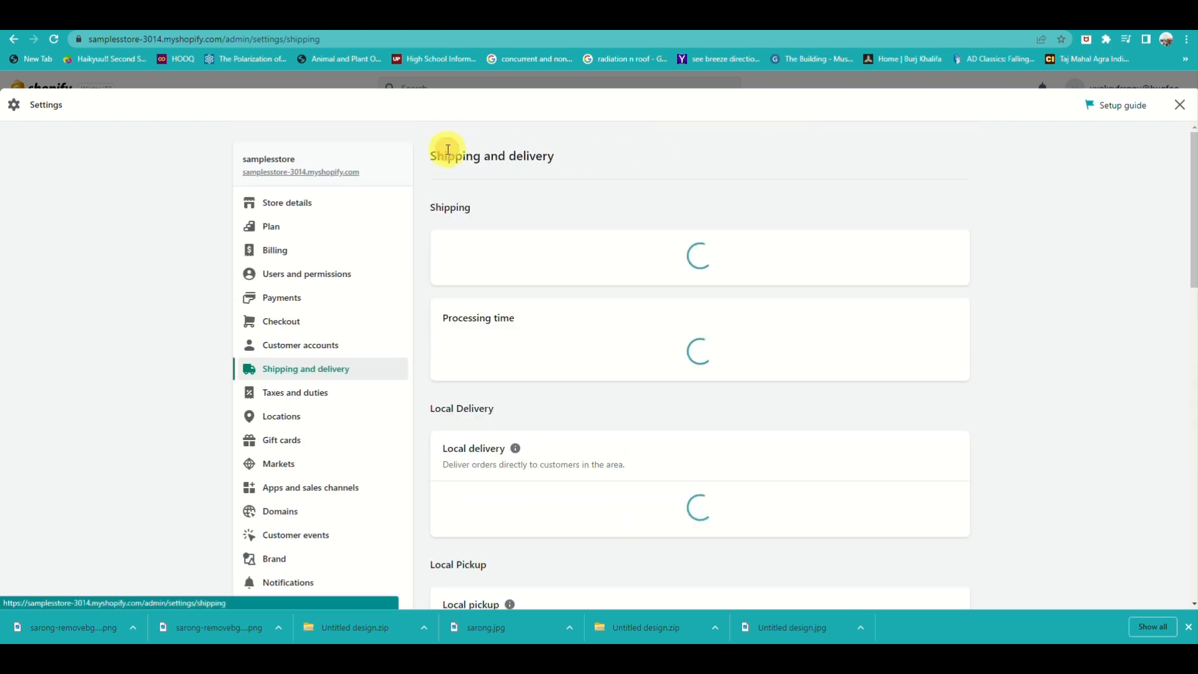
# Review the local pickup, delivery customizations, shipping packages, packing slips, carrier accounts and custom order fulfillment sections
pyautogui.scroll(-4, 538, 392)
pyautogui.scroll(-6, 538, 393)
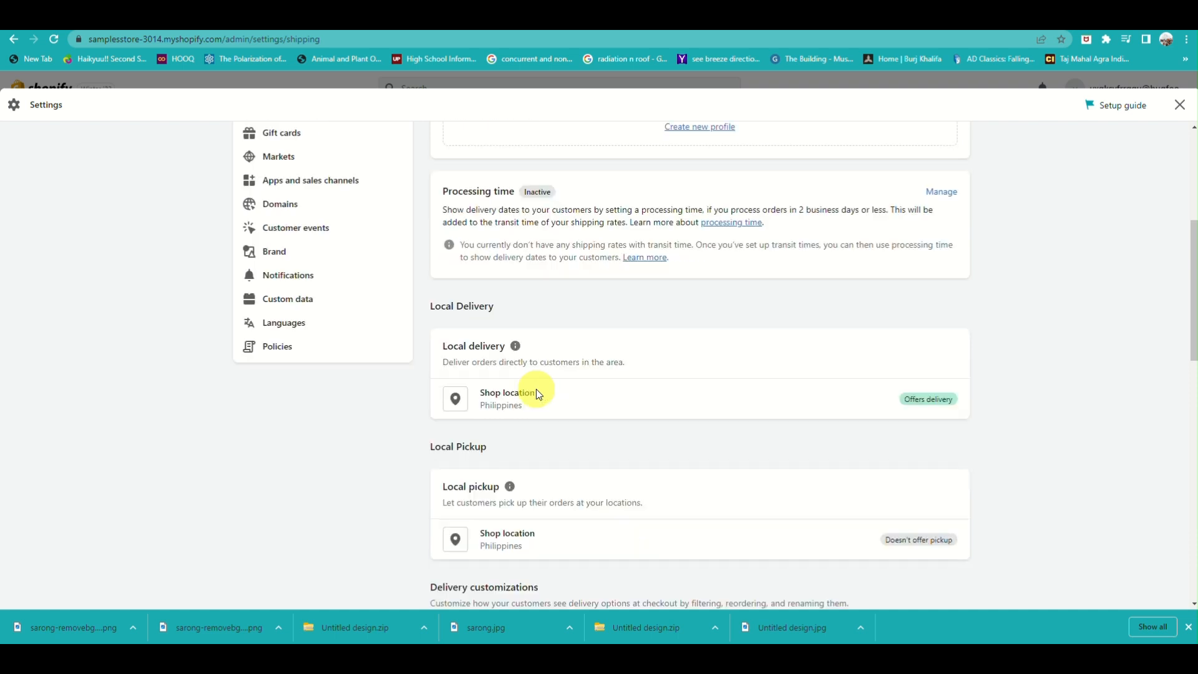
pyautogui.scroll(-2, 538, 393)
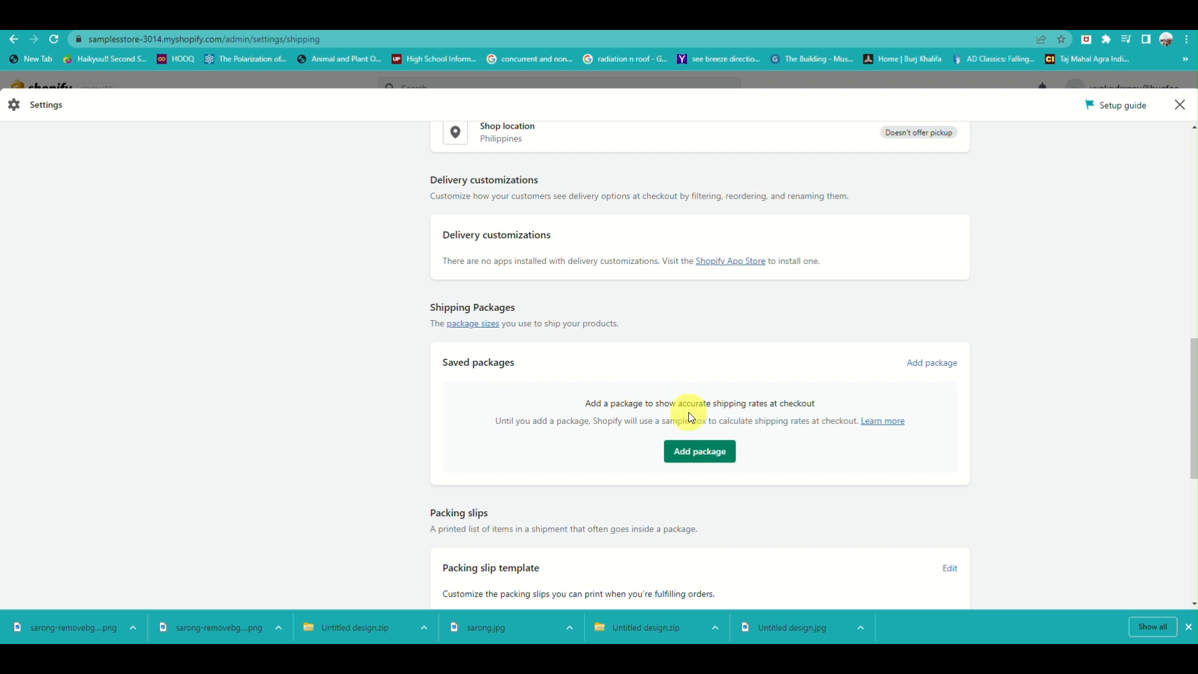
pyautogui.scroll(-2, 674, 455)
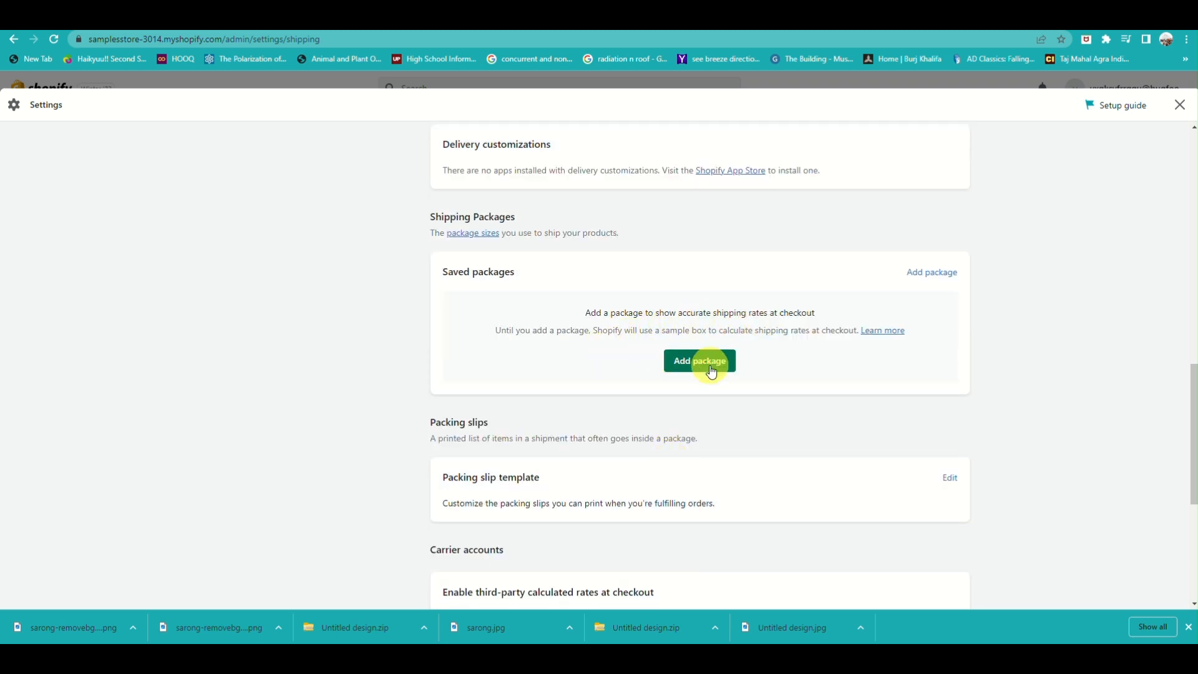
pyautogui.scroll(-3, 743, 379)
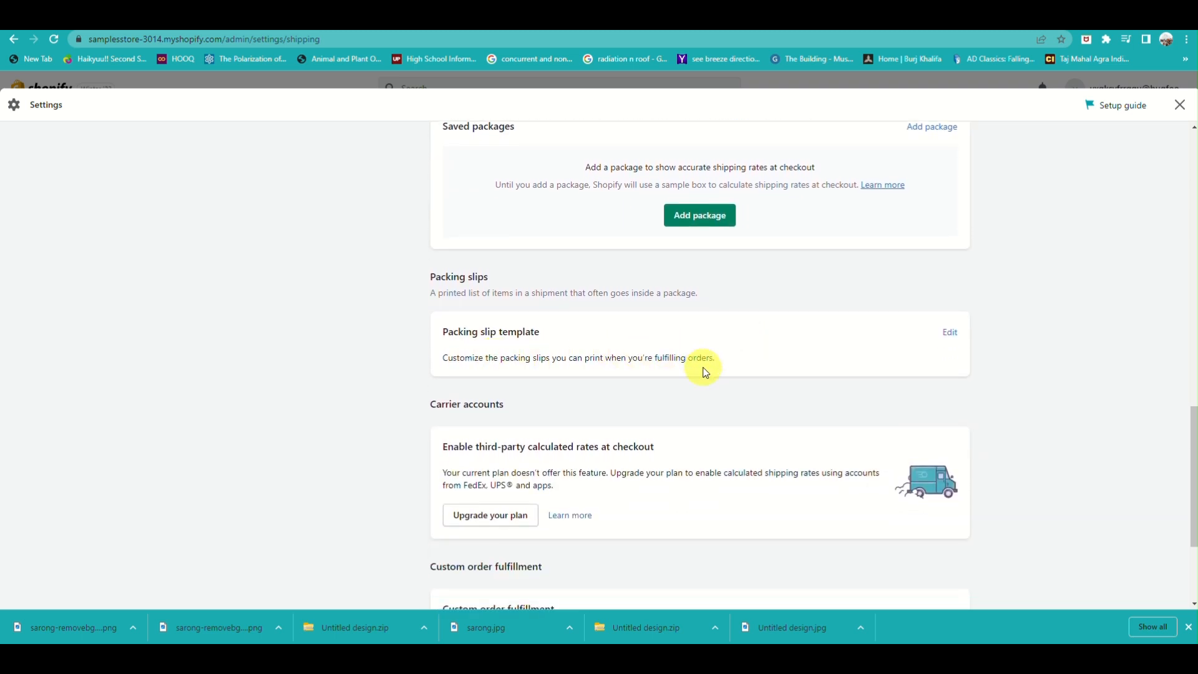
pyautogui.scroll(-3, 701, 374)
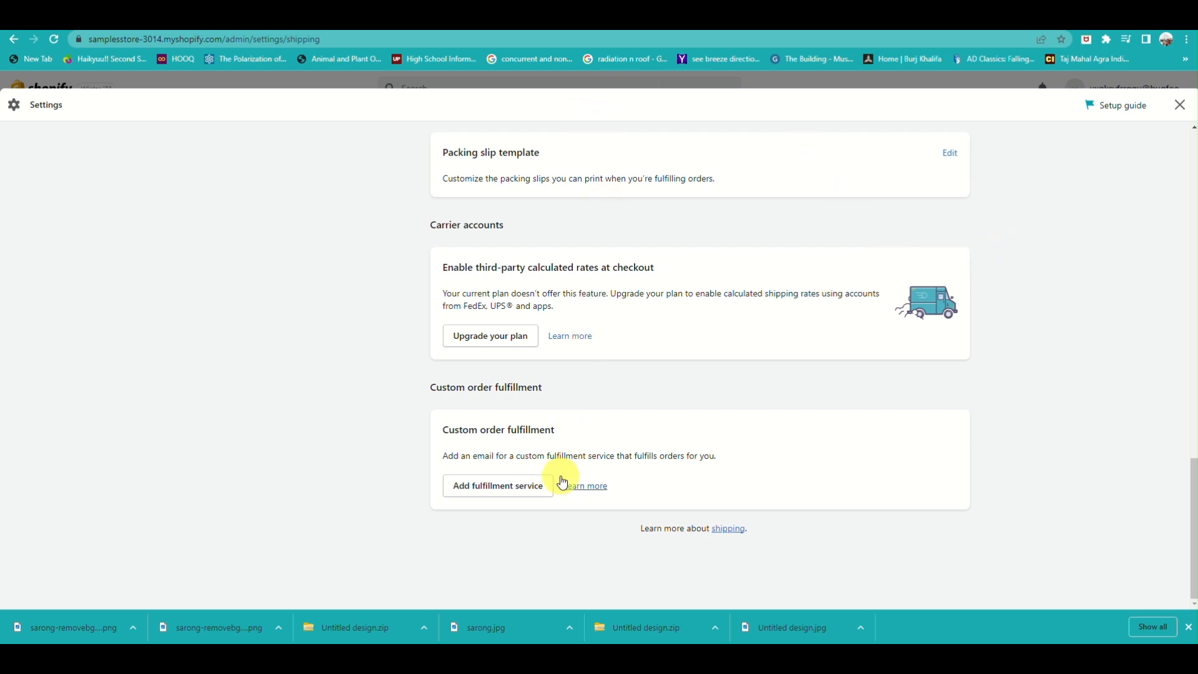
pyautogui.scroll(10, 562, 482)
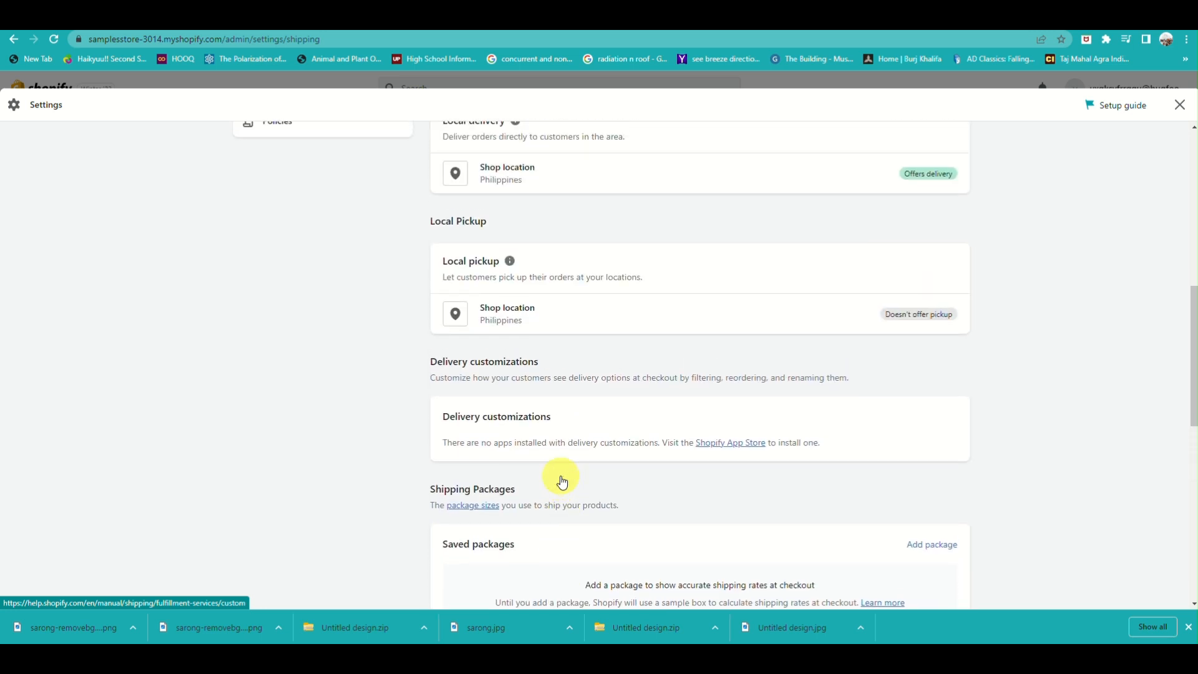
pyautogui.scroll(1, 562, 482)
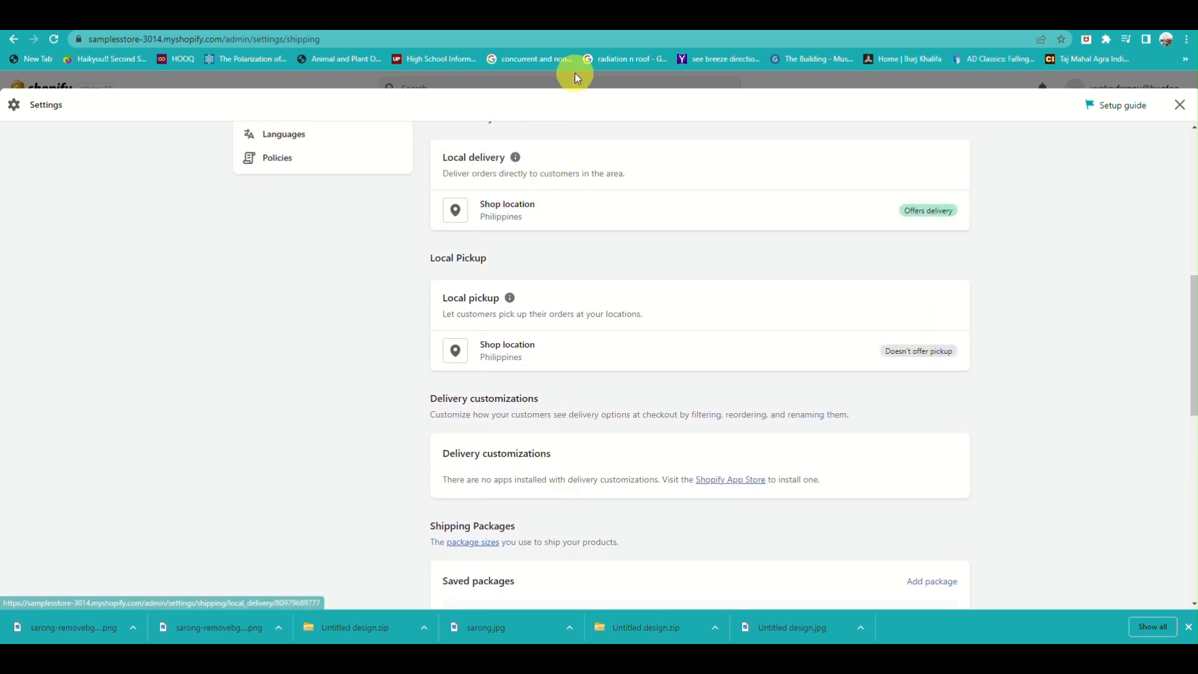